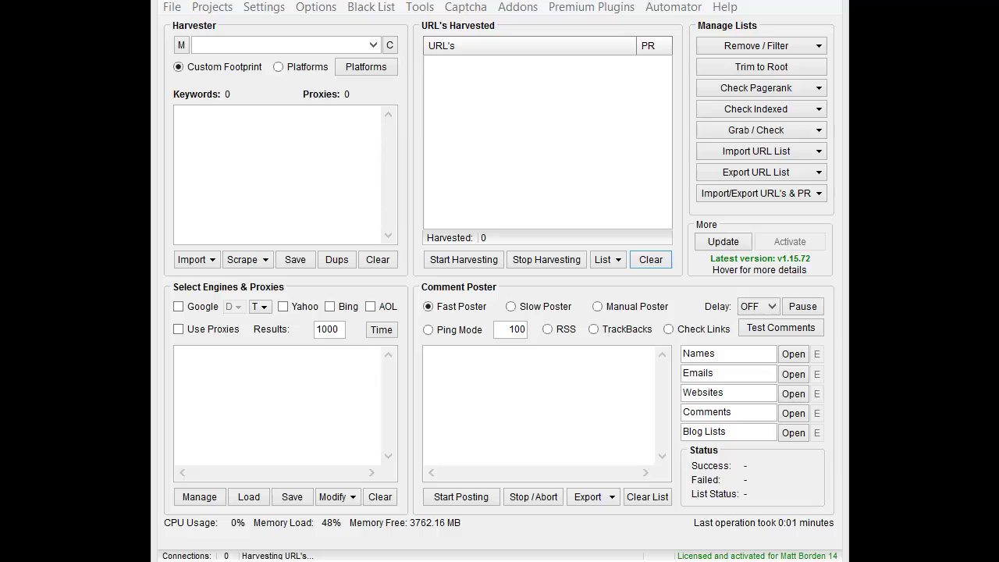
Step: Check the installed and server versions in the list of available premium plugins, and close the list
click(614, 9)
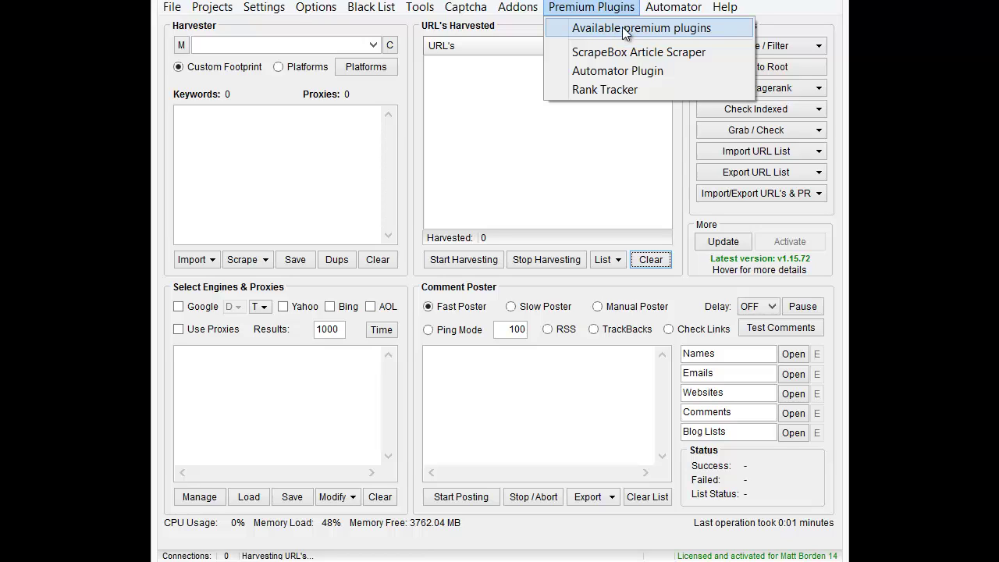
click(626, 31)
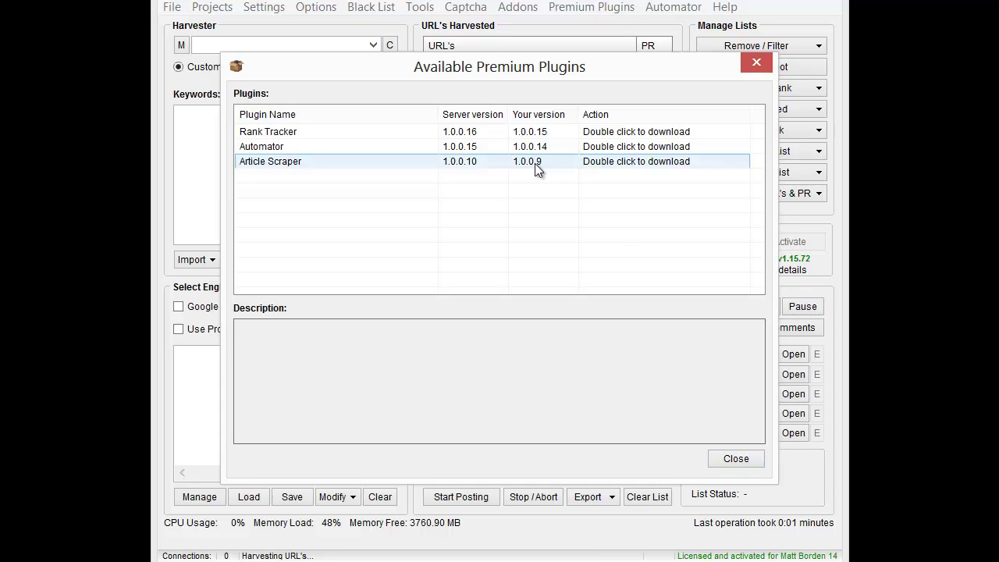
click(736, 458)
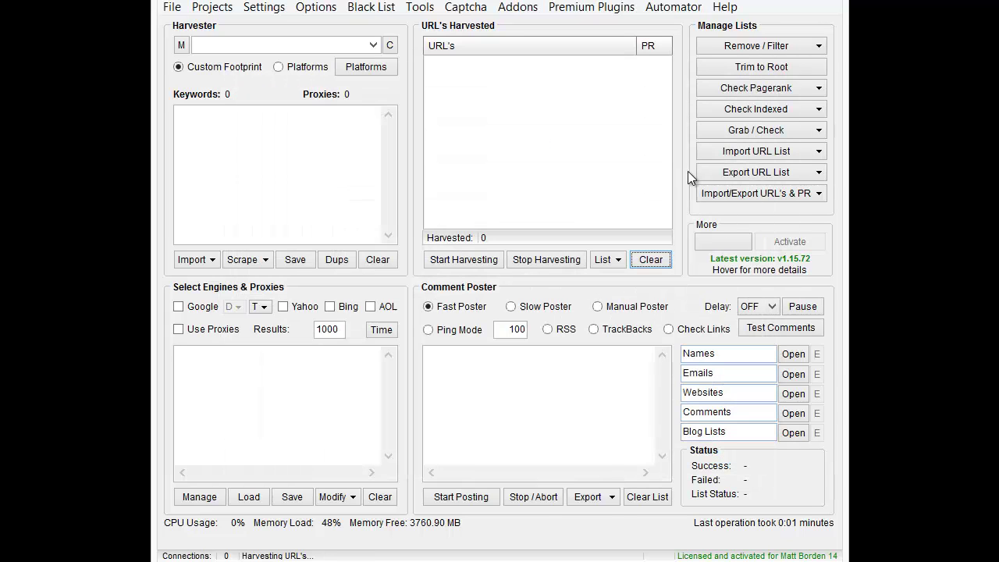
Step: Launch the ScrapeBox Article Scraper plugin and look over its keyword harvesting, batch posting and article posting sections
click(613, 10)
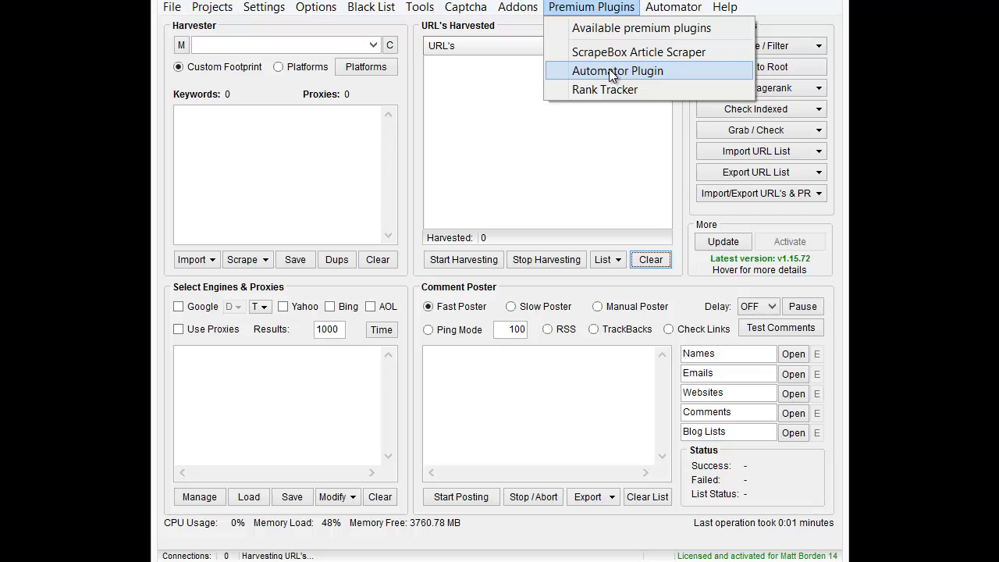
click(610, 53)
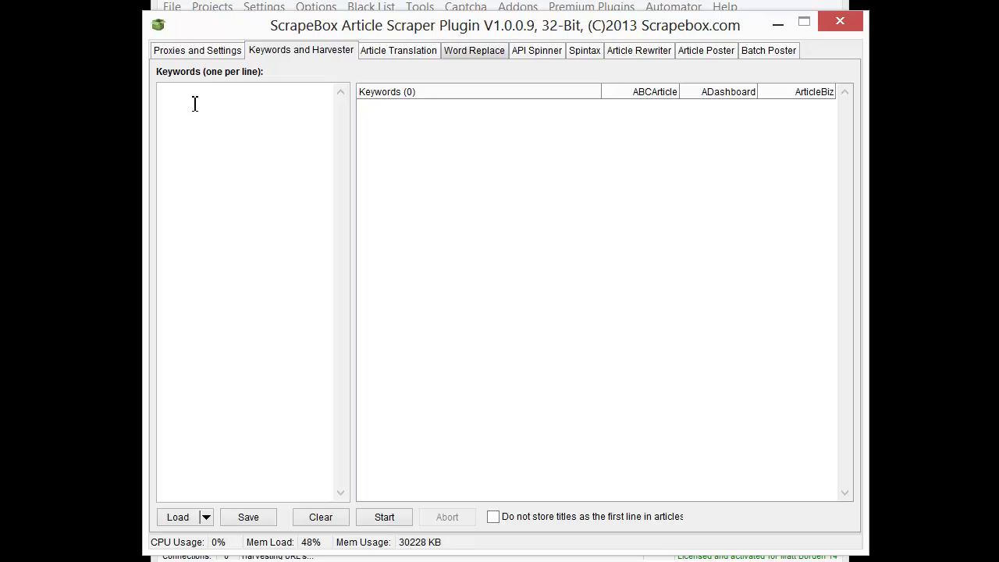
click(768, 53)
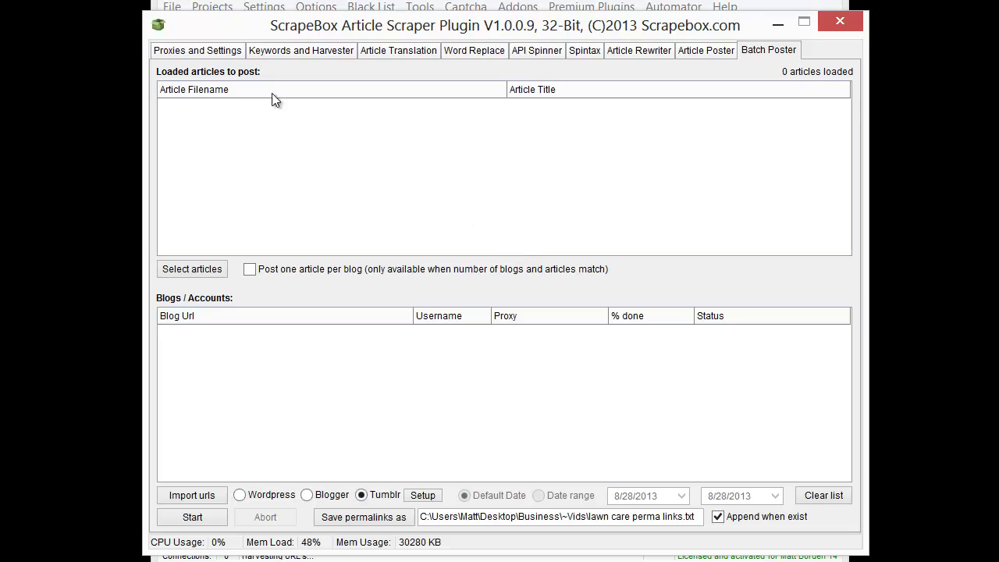
click(272, 53)
click(225, 159)
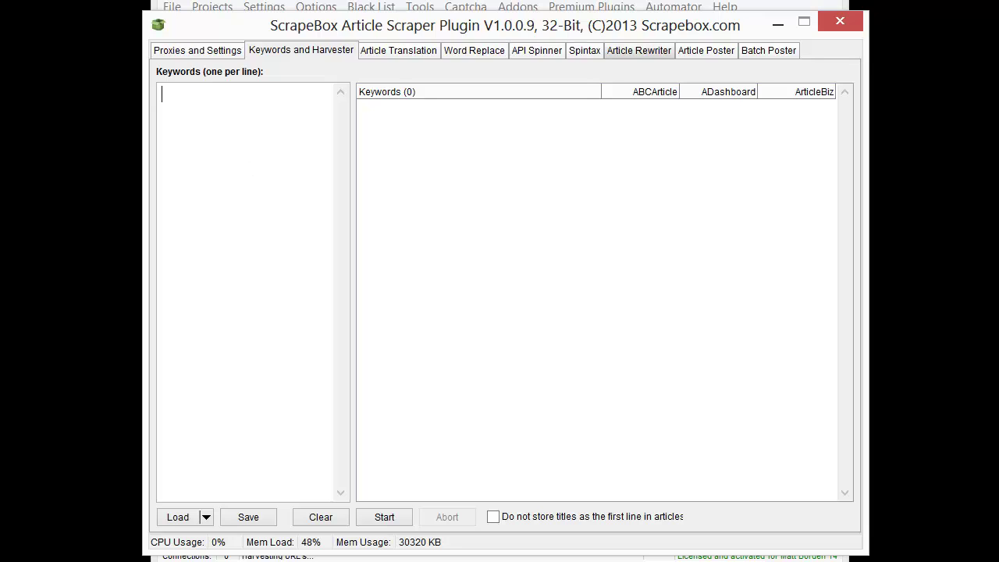
click(759, 55)
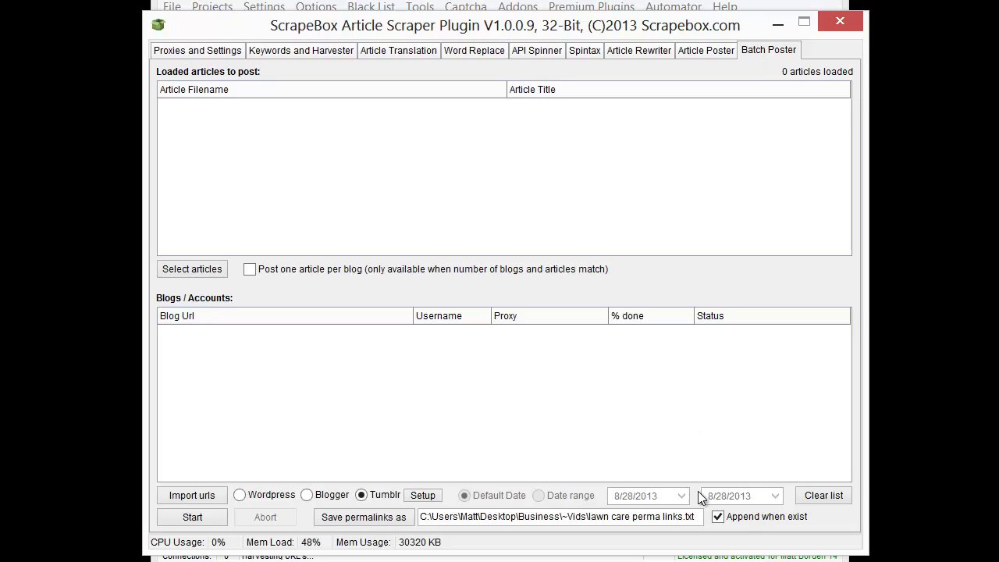
click(715, 52)
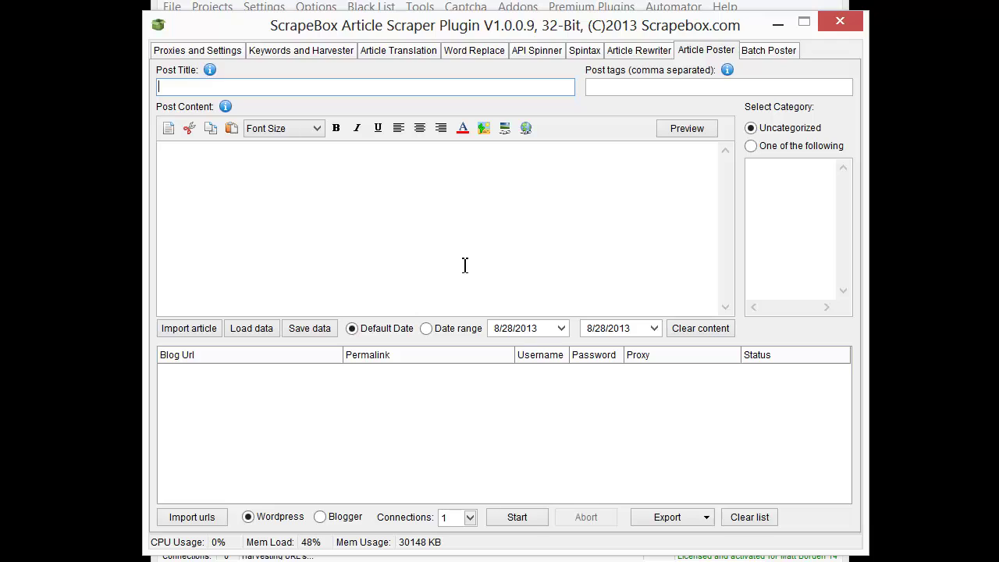
Step: Enter "fantastic quotes" as the keyword for harvesting articles
click(289, 51)
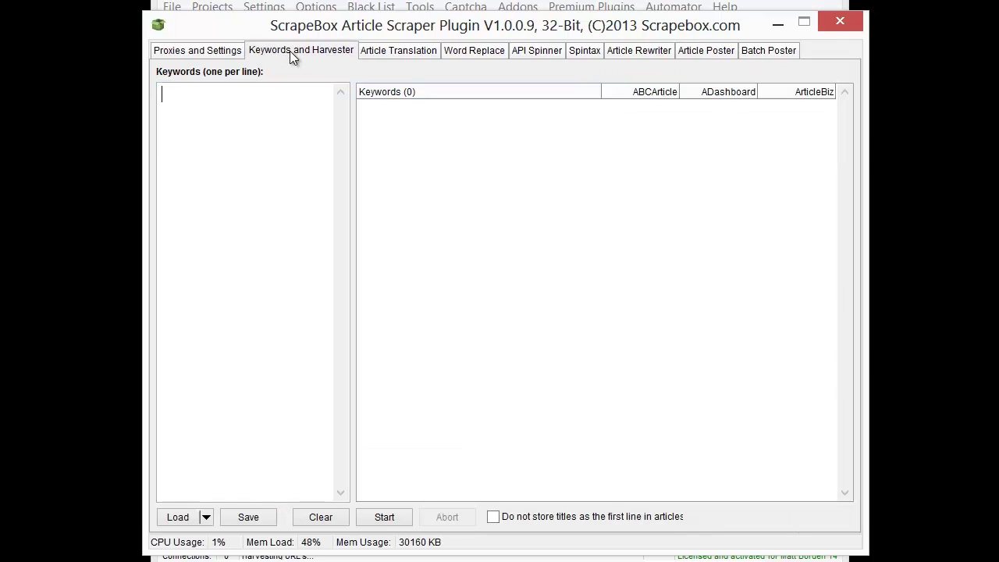
click(253, 114)
text(fantastic quo)
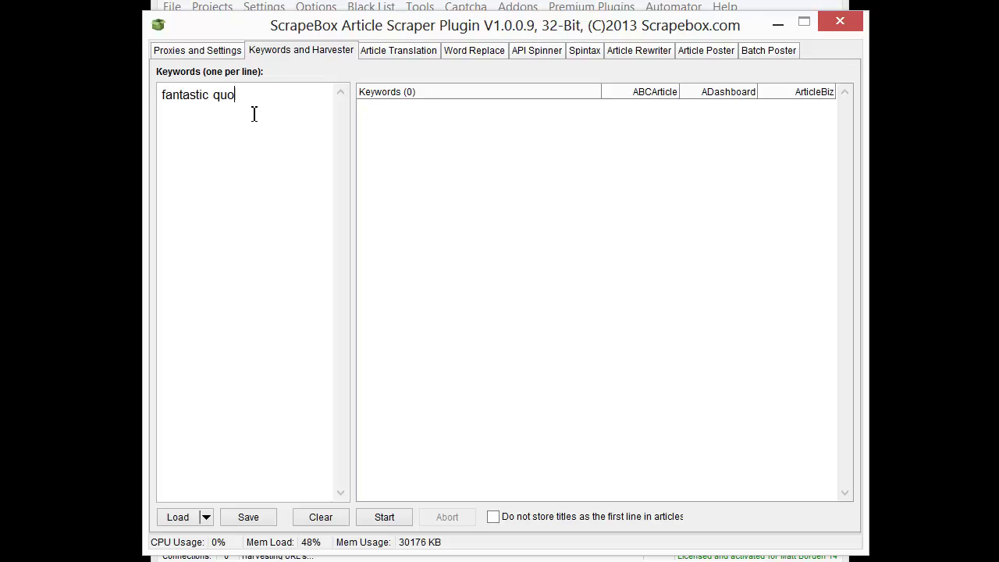
text(tes)
Step: Check the proxy and article saving settings, and start the article harvest for the keyword
click(197, 50)
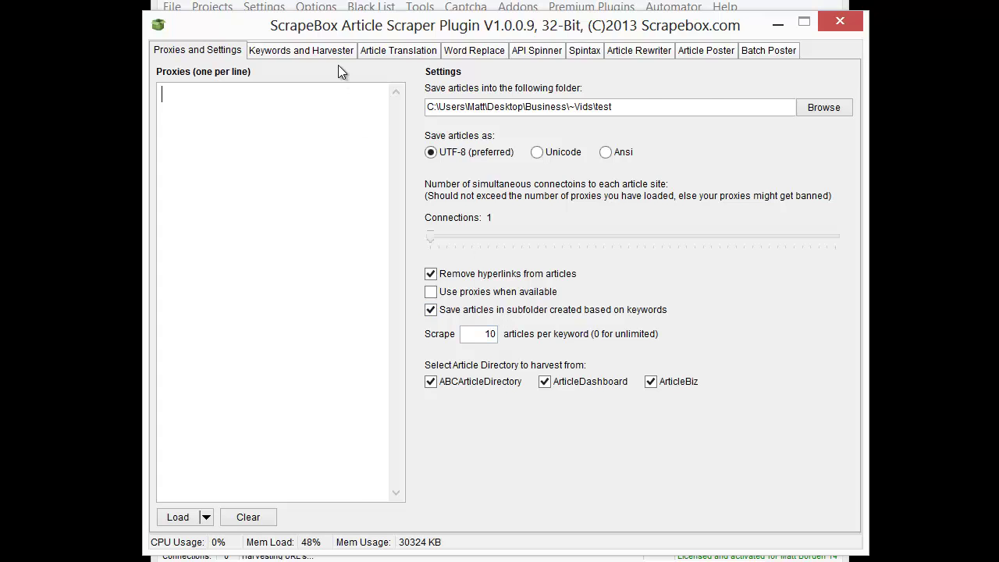
click(327, 48)
click(383, 517)
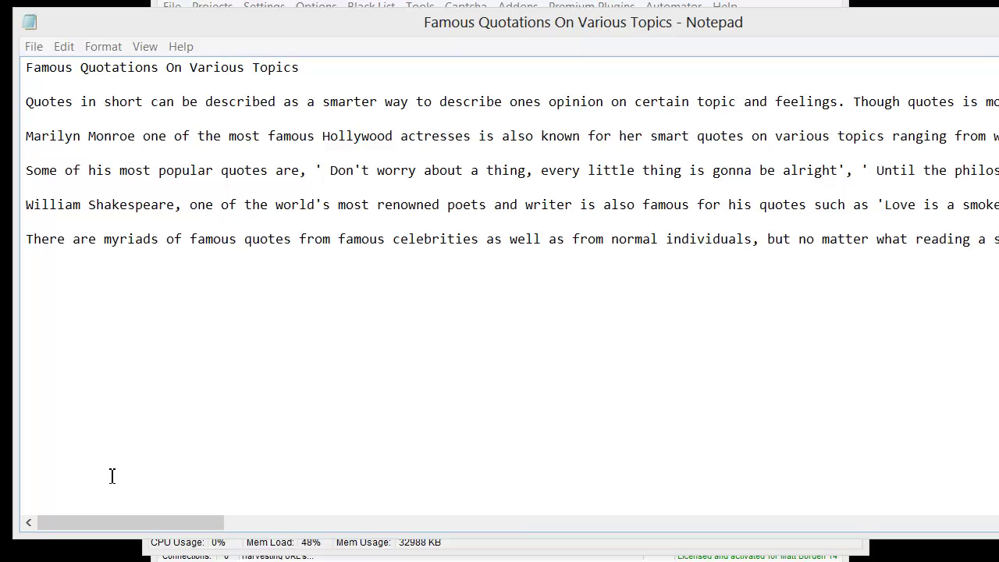
Step: Copy the full text of the "Famous Quotations On Various Topics" article from Notepad and return to the Article Scraper plugin
drag(138, 534, 62, 559)
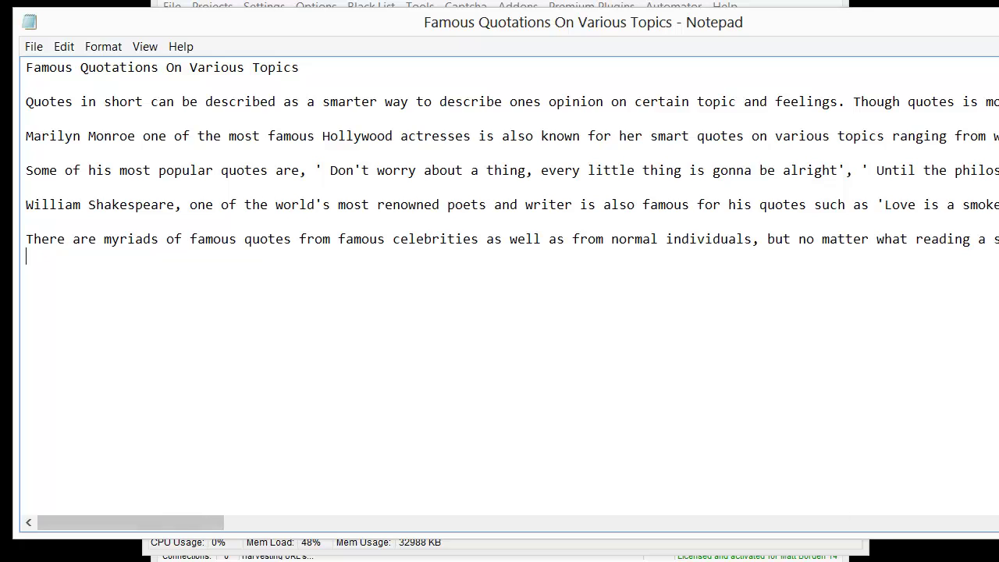
key(ctrl+a)
drag(536, 28, 477, 437)
click(364, 317)
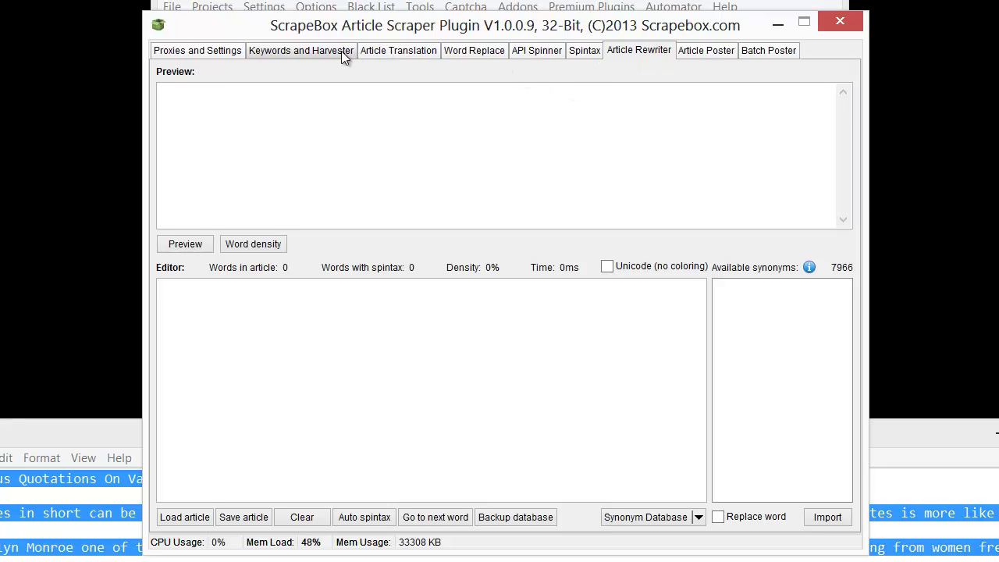
Step: Paste the copied article into the Article Rewriter editor and generate spintax for it automatically
click(522, 50)
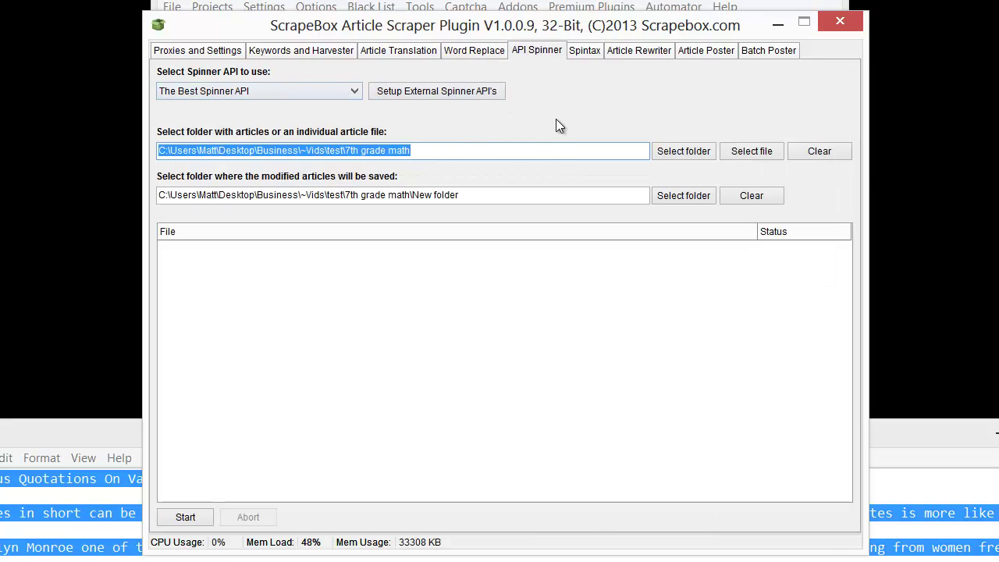
click(639, 50)
click(308, 344)
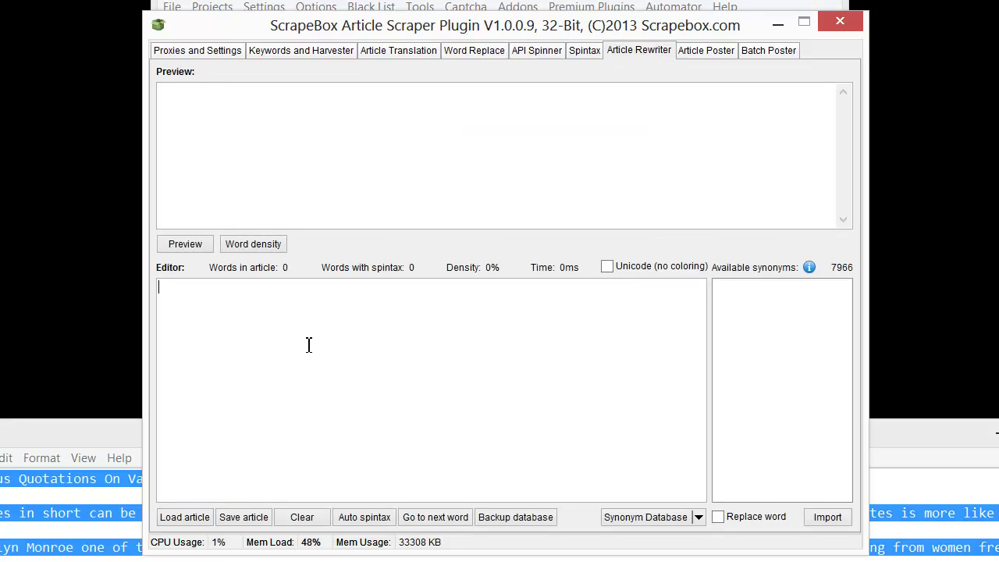
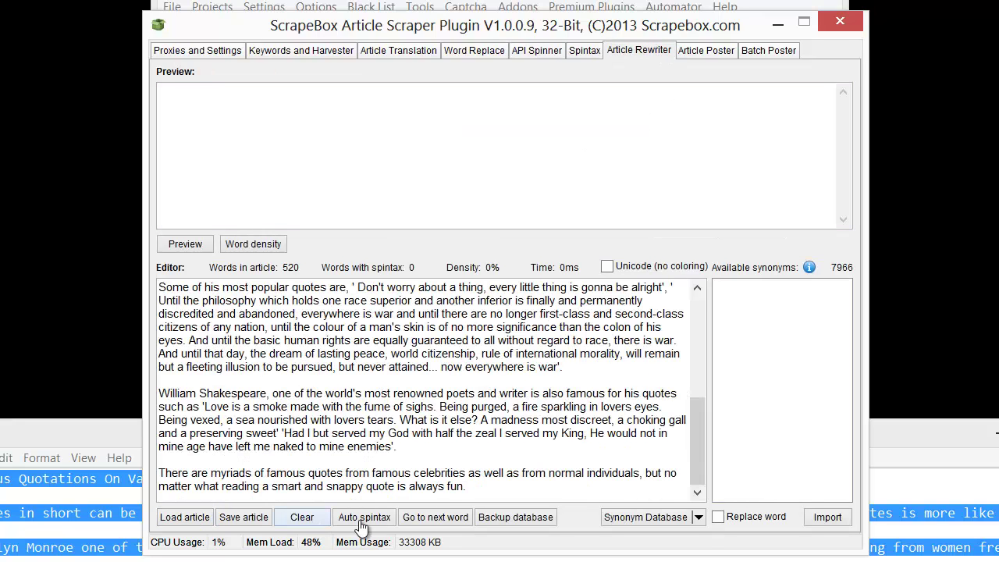
click(361, 525)
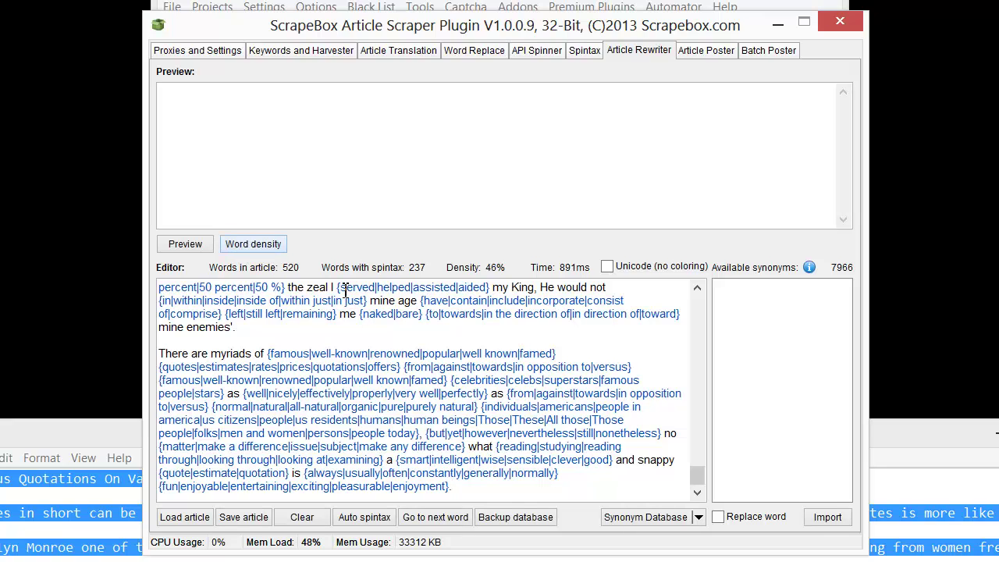
Step: Generate a preview of the spun article and read through it
click(201, 245)
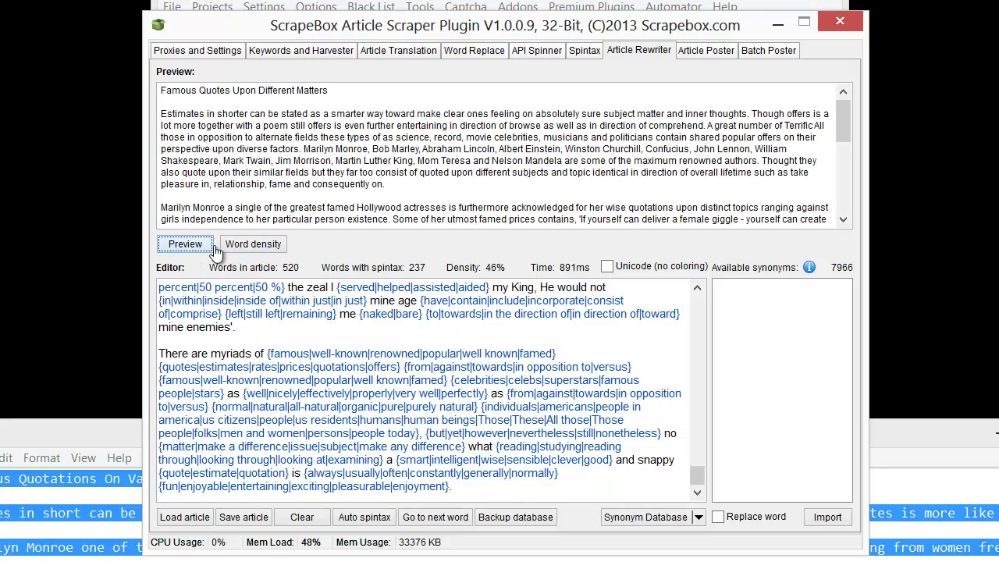
click(325, 172)
scroll(315, 172, down, 7)
scroll(315, 172, up, 7)
Step: Copy the whole spintax article from the rewriter into the Article Poster's post content
key(ctrl+a)
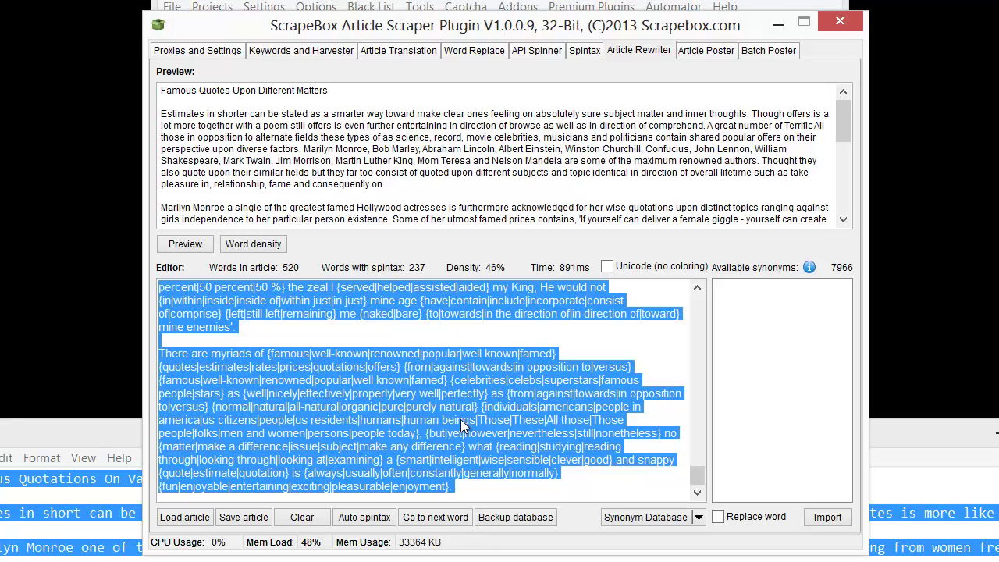
click(700, 50)
click(300, 217)
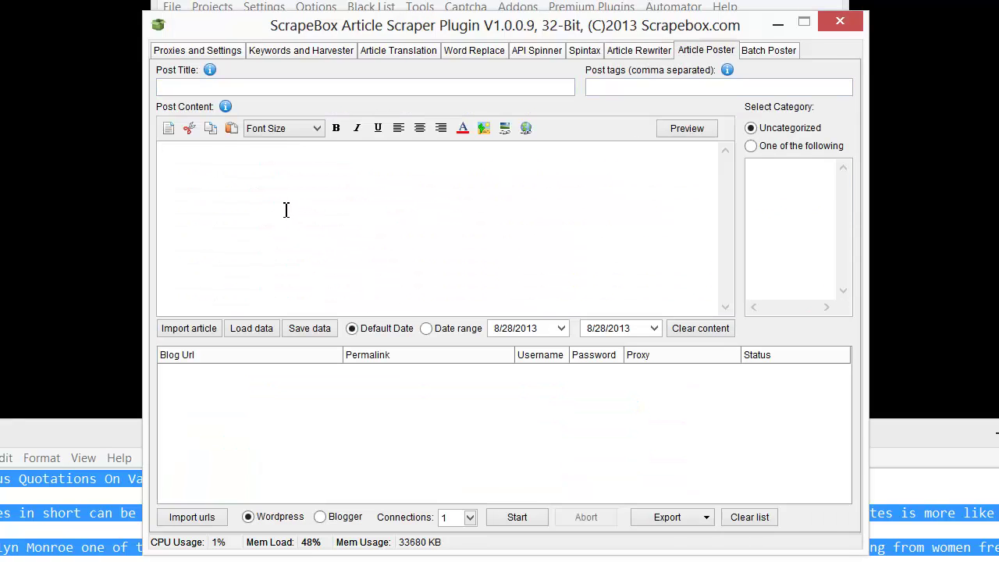
key(ctrl+v)
scroll(411, 207, up, 15)
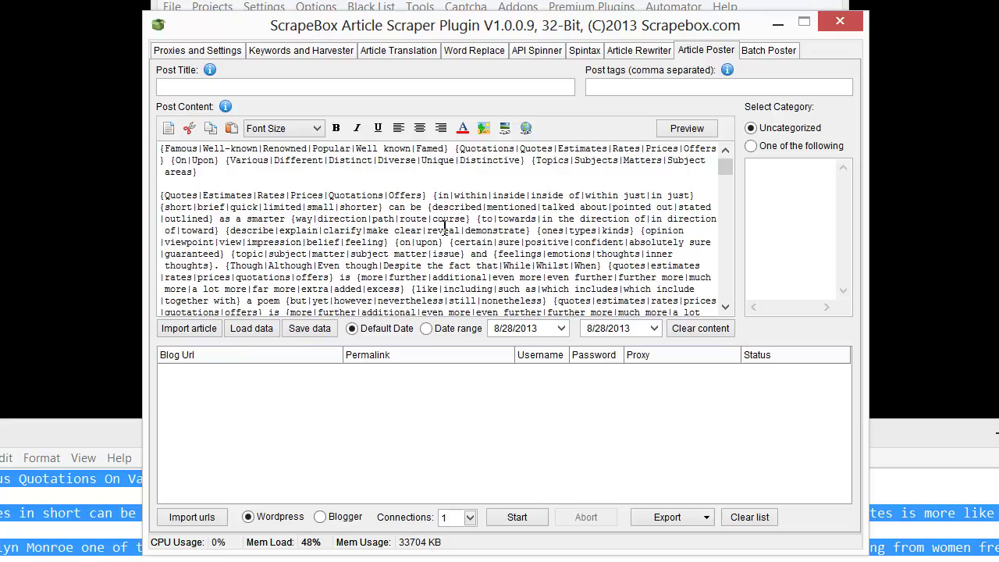
Step: Delete the {quotes|estimates|rates|prices|quotations|offers} group before "is {more|further" in the first paragraph of the post content
scroll(460, 244, down, 1)
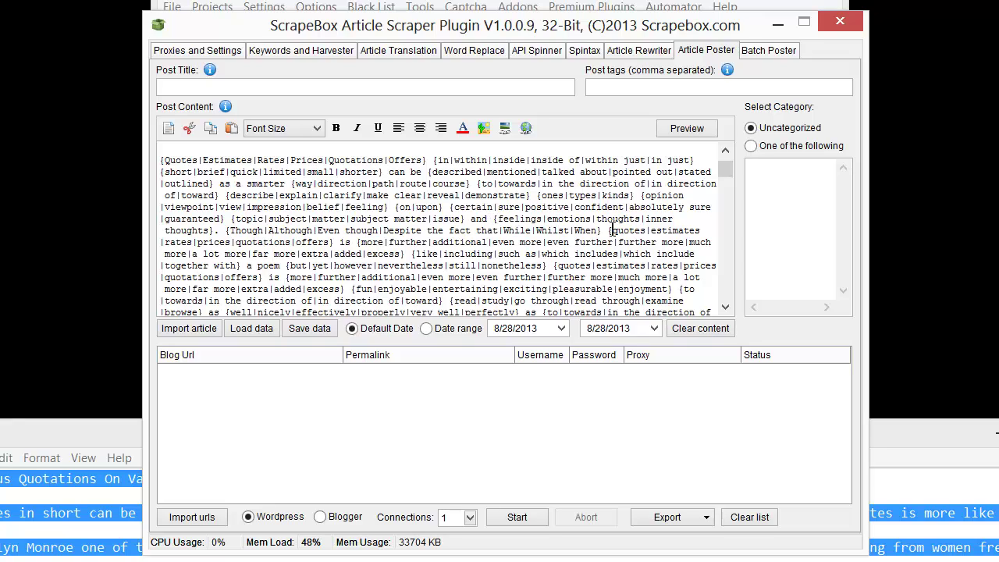
drag(609, 230, 335, 243)
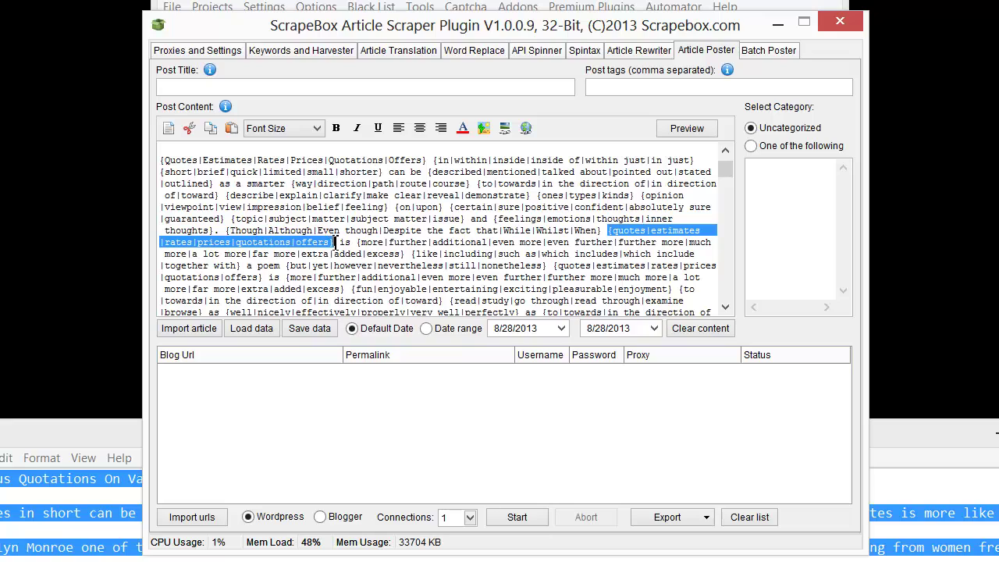
key(Delete)
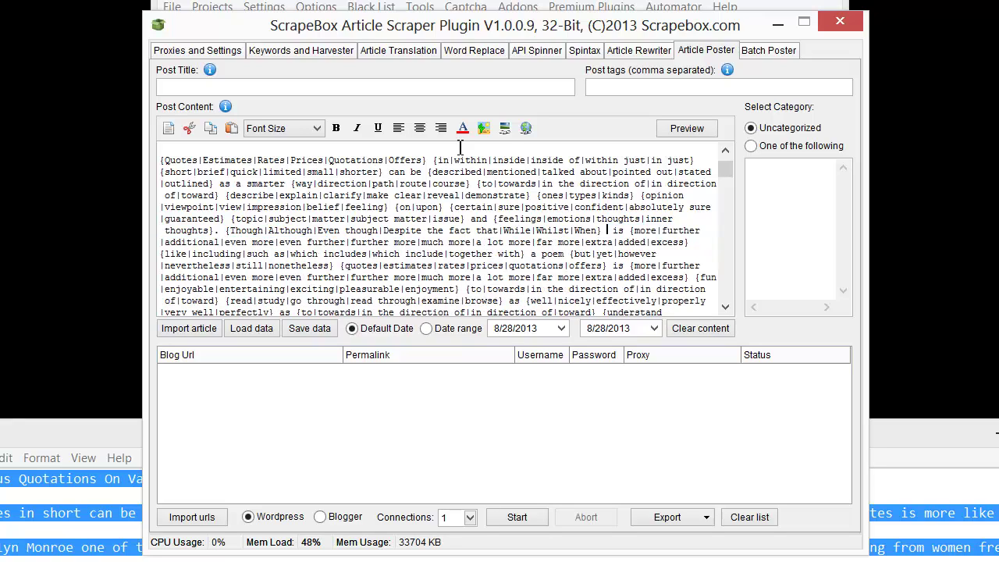
click(526, 129)
click(895, 396)
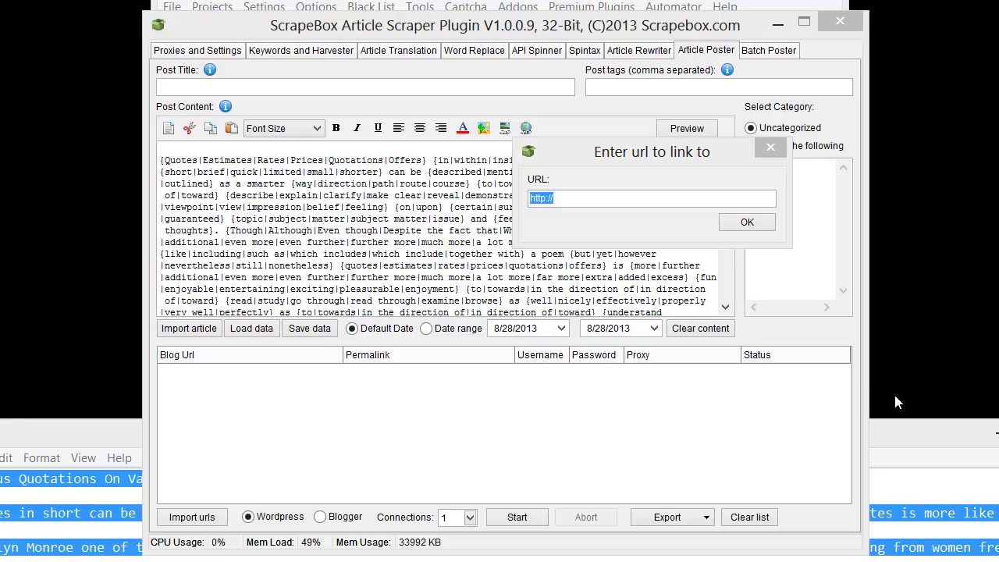
click(596, 202)
drag(608, 201, 442, 197)
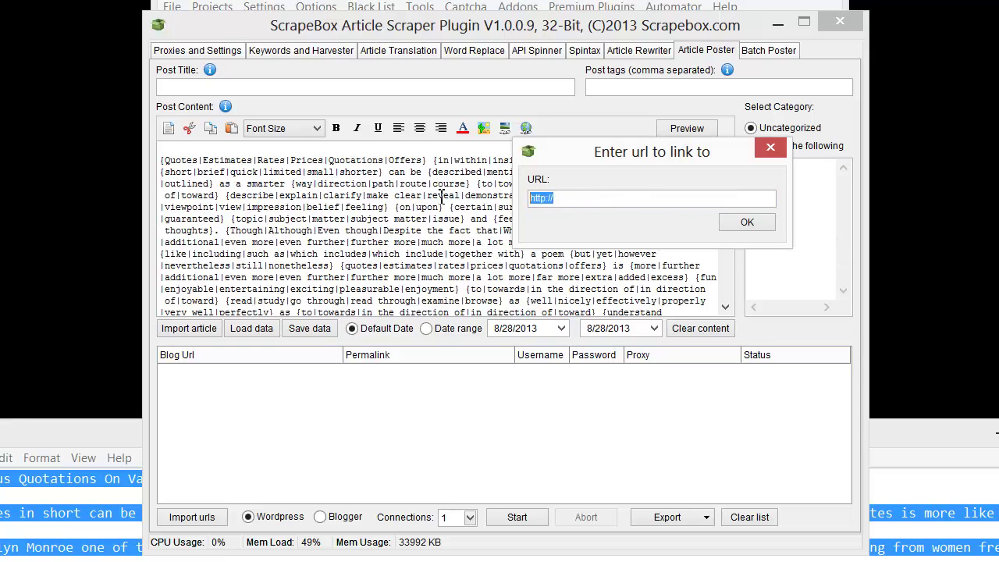
text(http://quotegarden.com/)
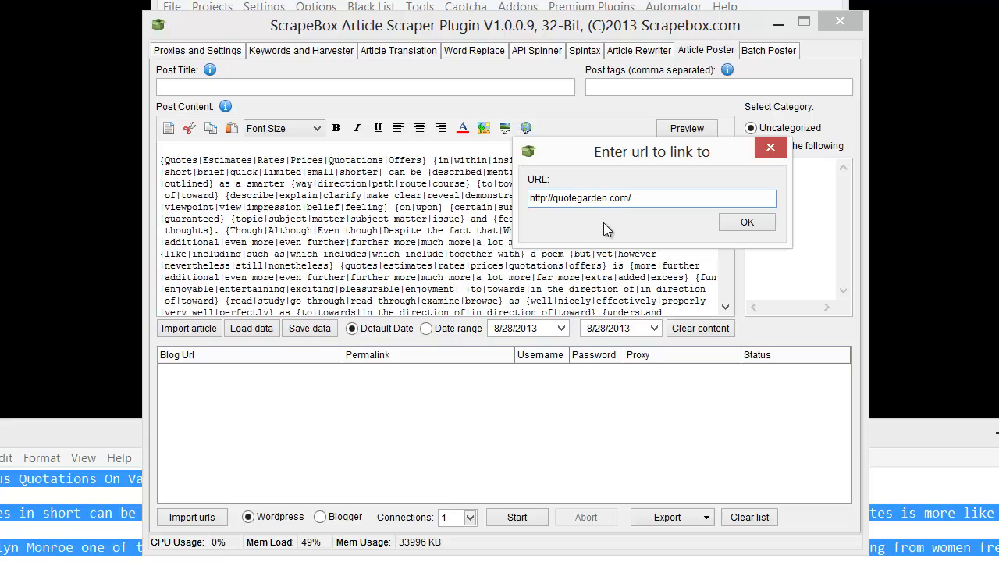
click(755, 224)
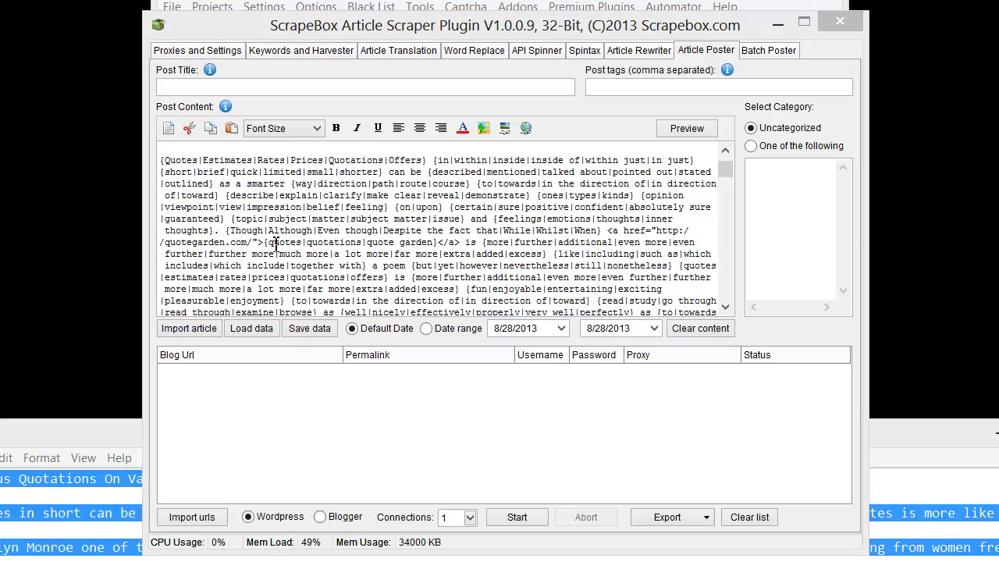
Step: Review the link's spintax anchor text, the spun post title and the category options of the post
drag(267, 242, 437, 243)
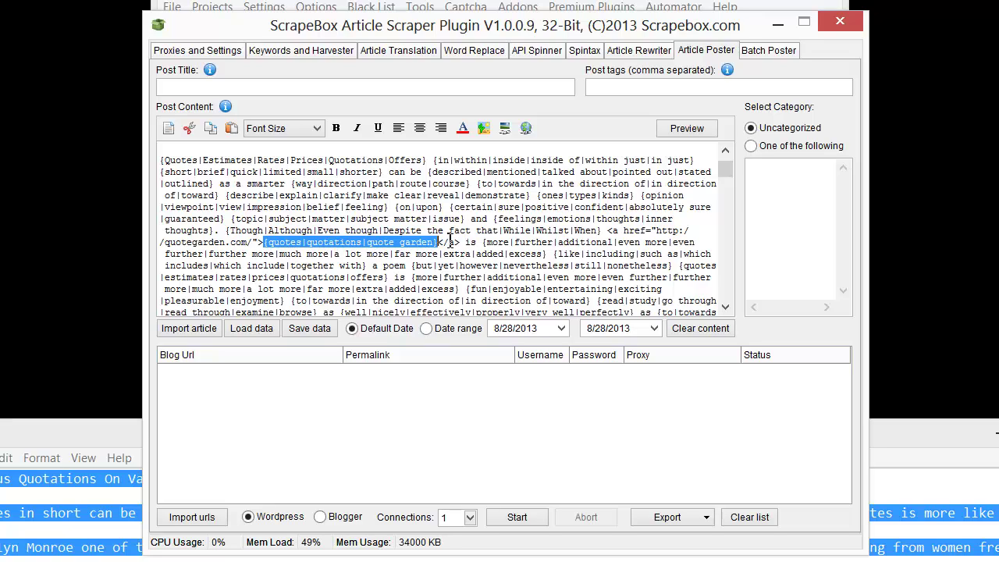
click(478, 219)
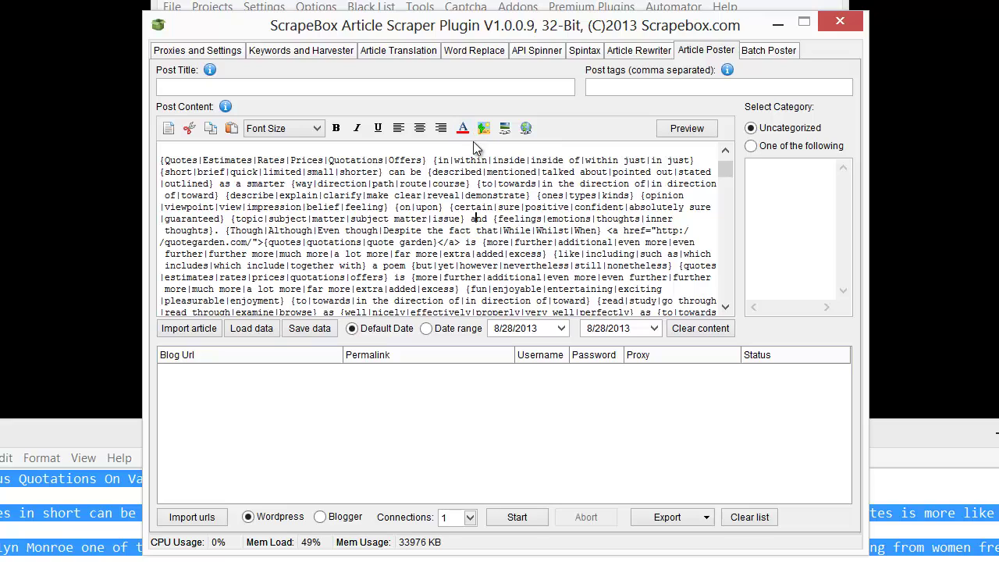
click(413, 233)
scroll(416, 236, up, 1)
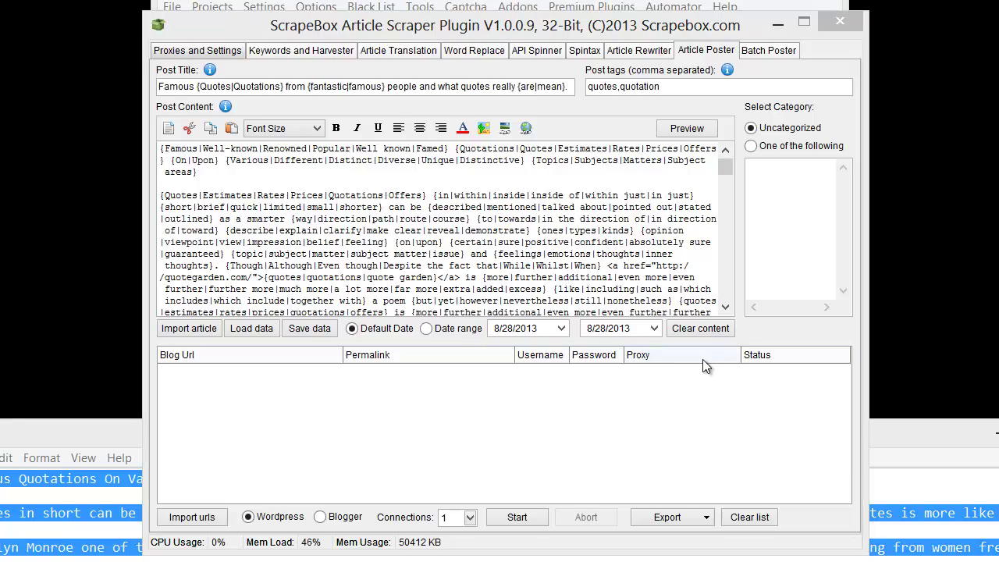
click(166, 89)
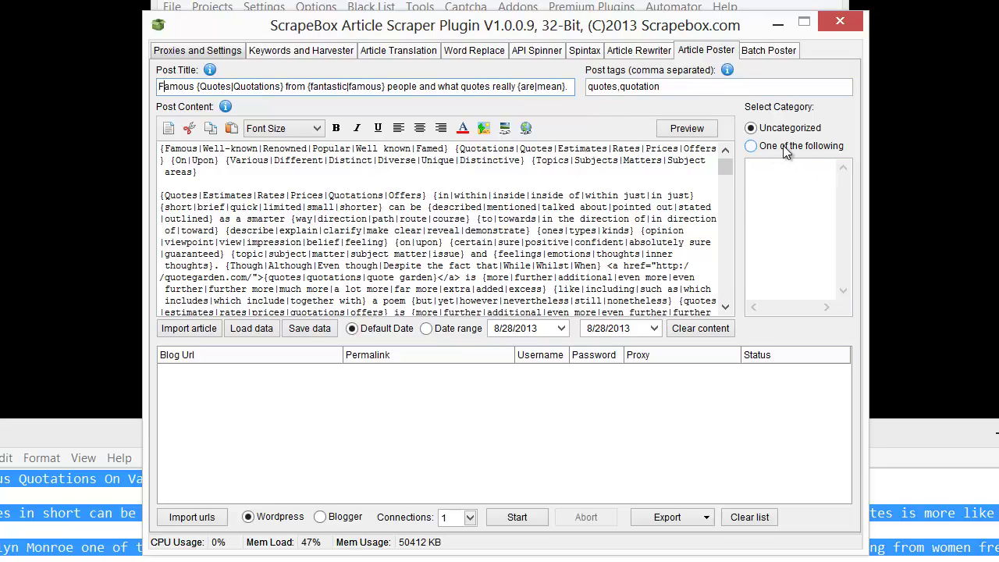
click(800, 191)
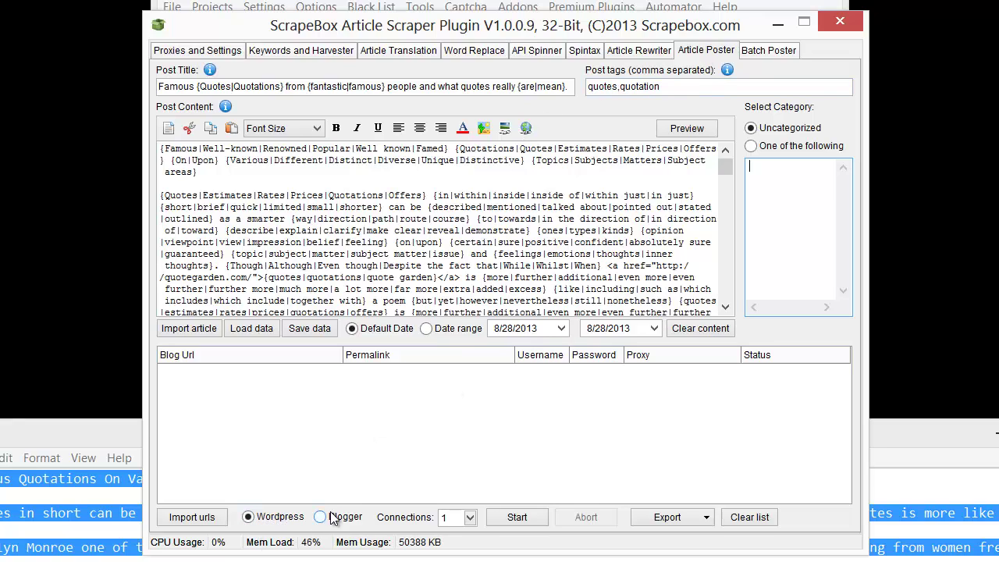
Step: Compare the Batch Poster's platform options, including Tumblr, with the Article Poster's Wordpress and Blogger options, and return to the Article Poster
click(757, 53)
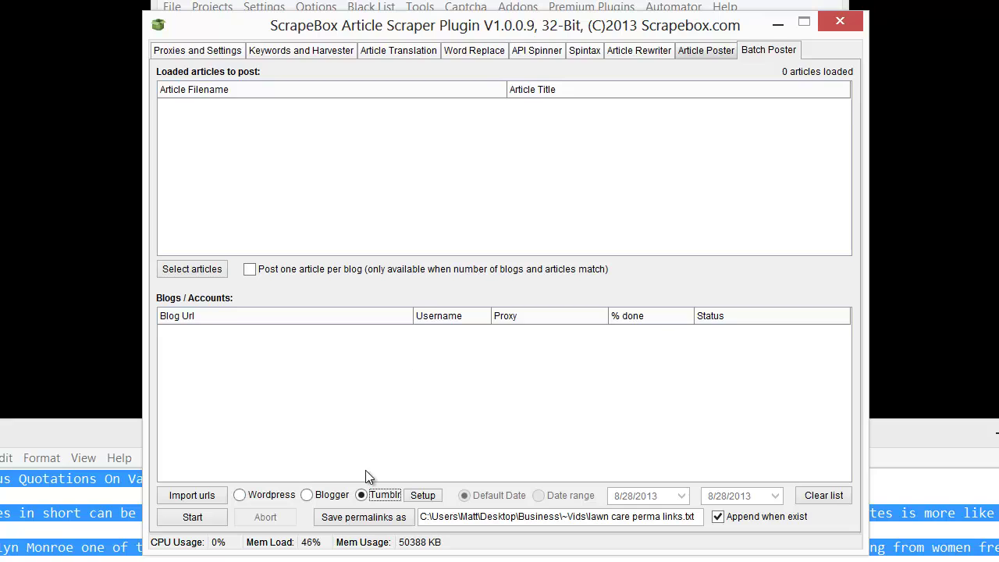
click(700, 52)
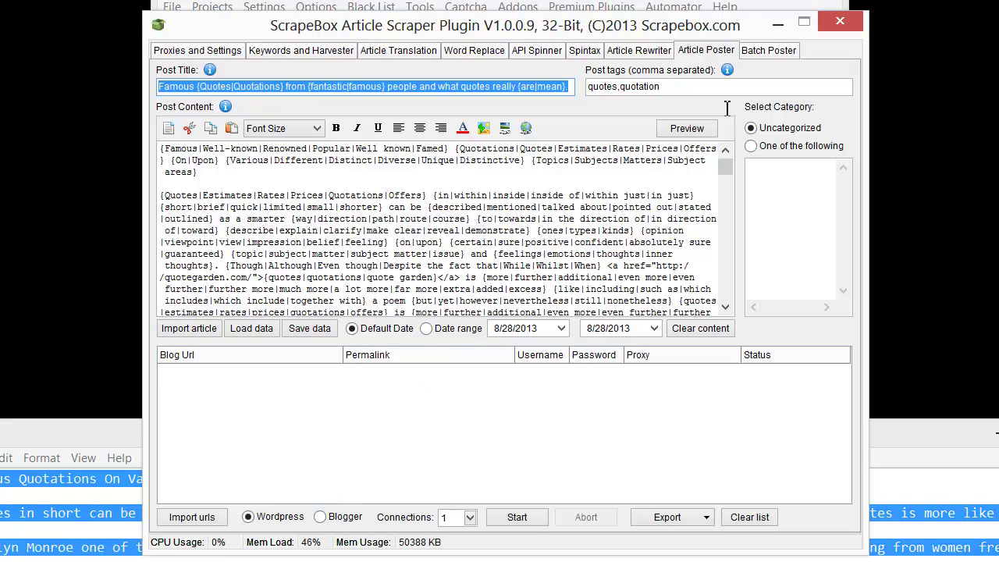
click(771, 52)
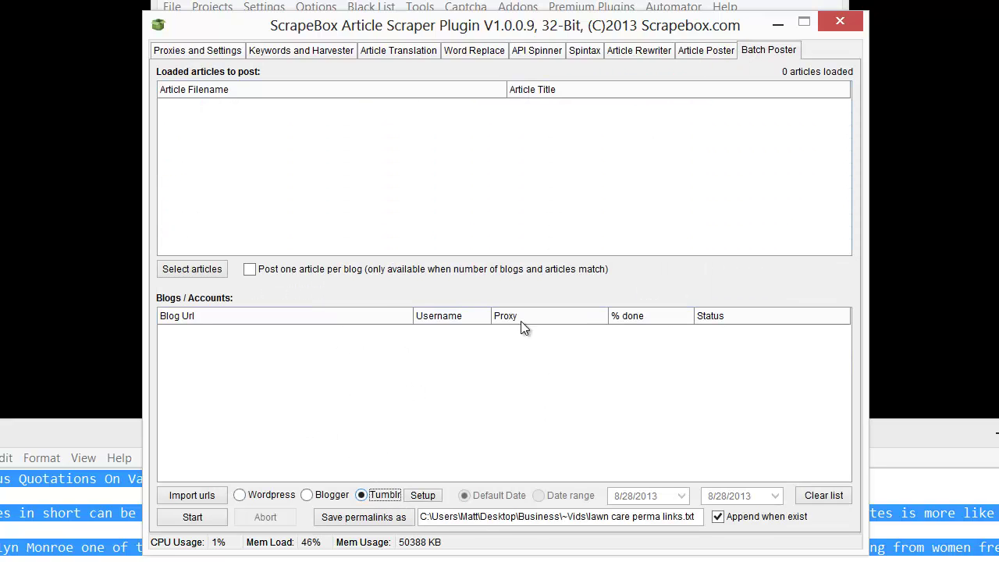
click(713, 51)
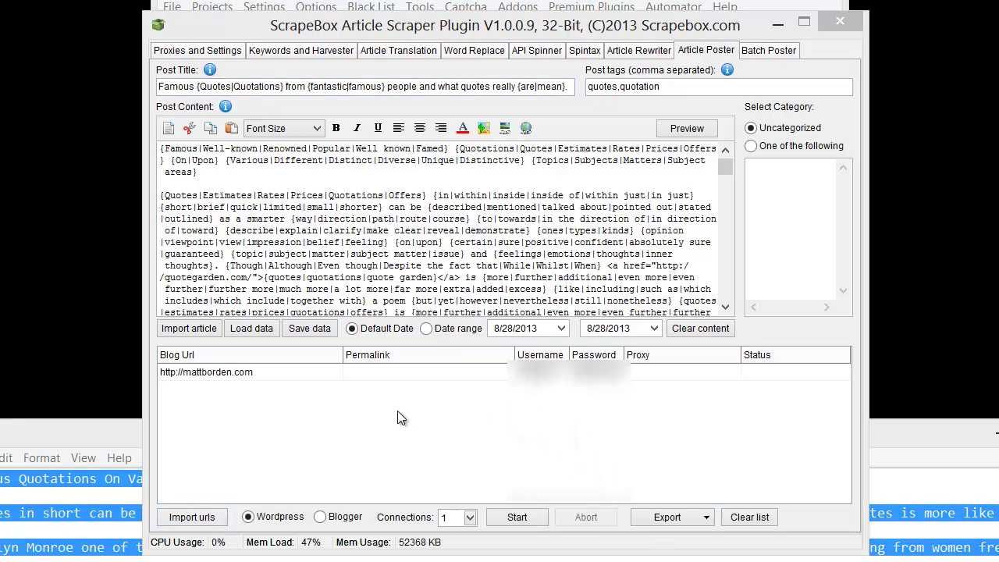
Step: Check the WordPress blog's front page in the browser, and start posting the article to that loaded blog with 1 connection
click(467, 521)
click(456, 534)
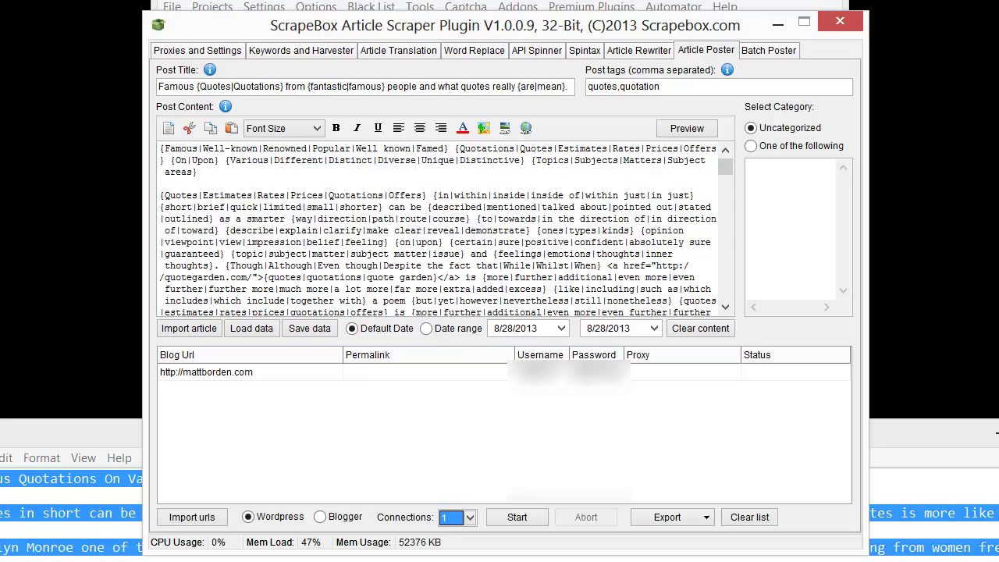
key(alt+Tab)
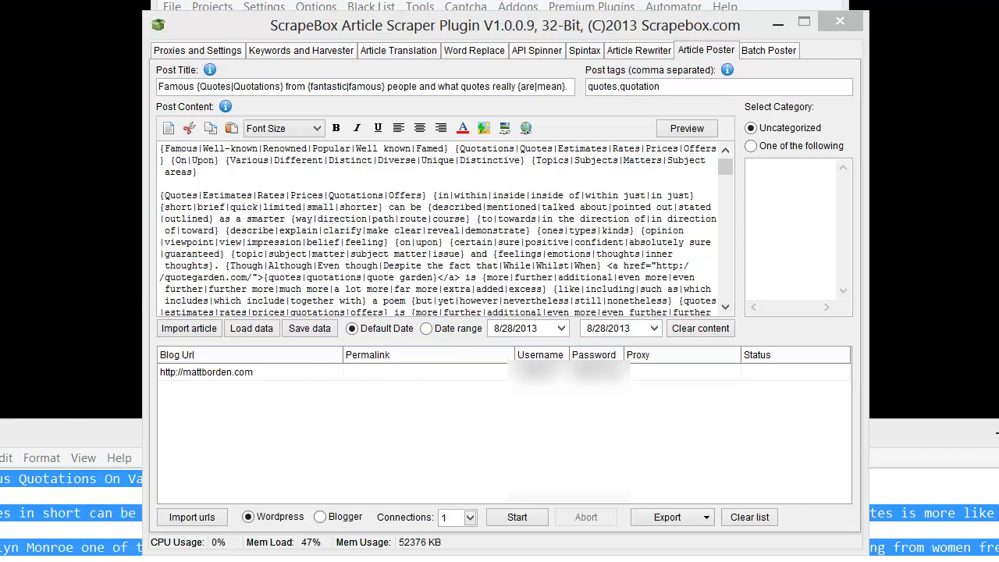
key(alt+Tab)
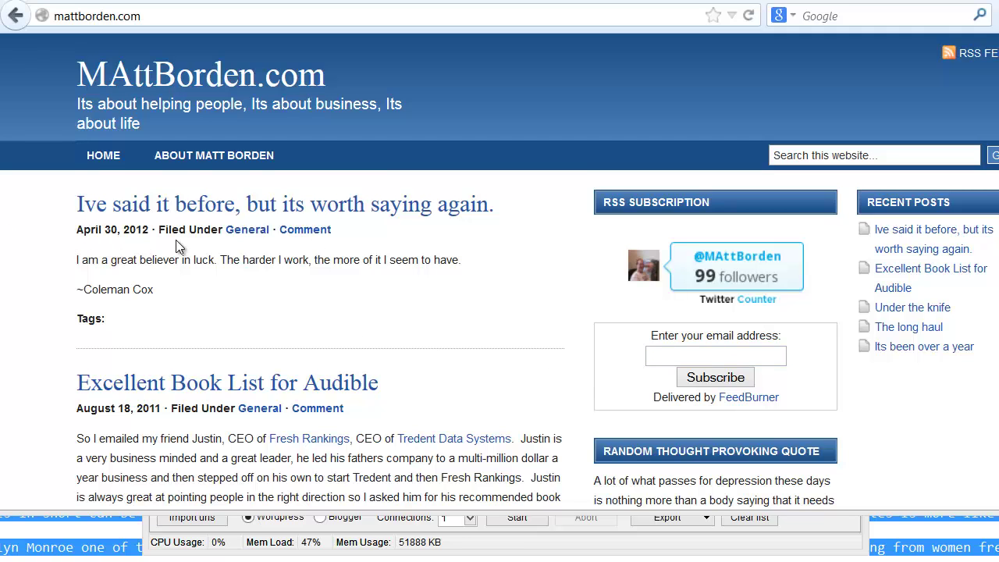
drag(371, 1, 0, 0)
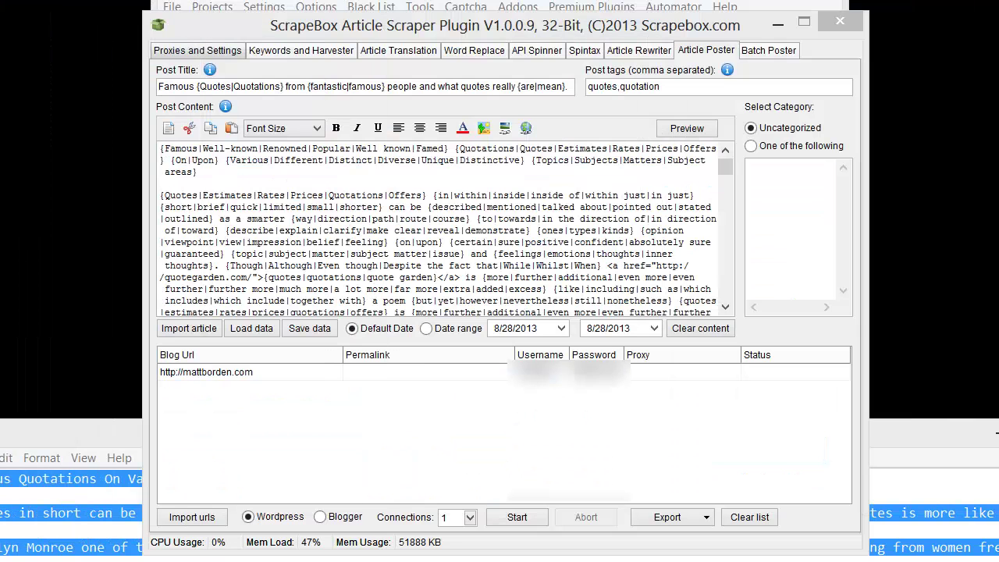
click(518, 517)
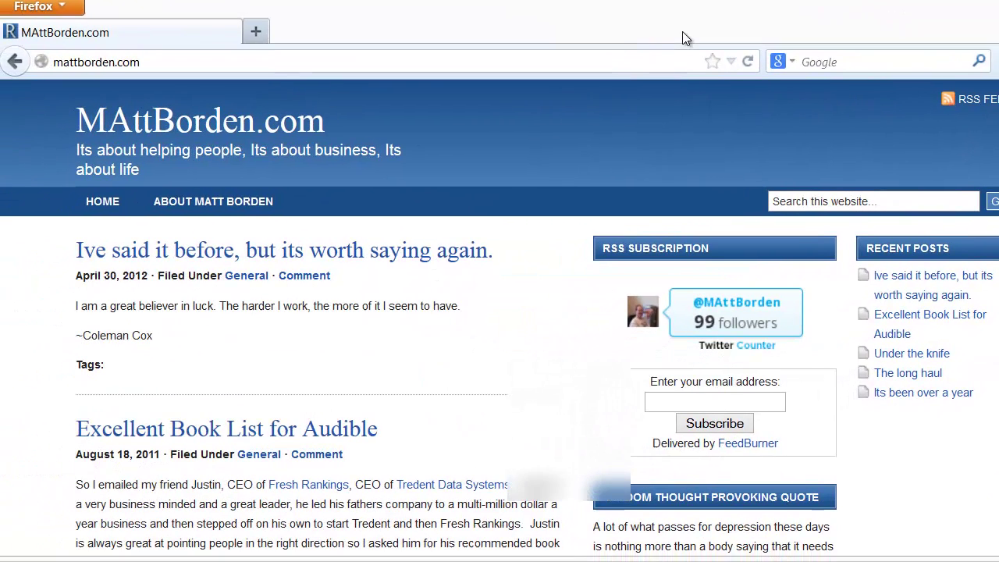
Step: Reload the WordPress blog in the browser and examine the new post's title, spun text and tags
click(752, 62)
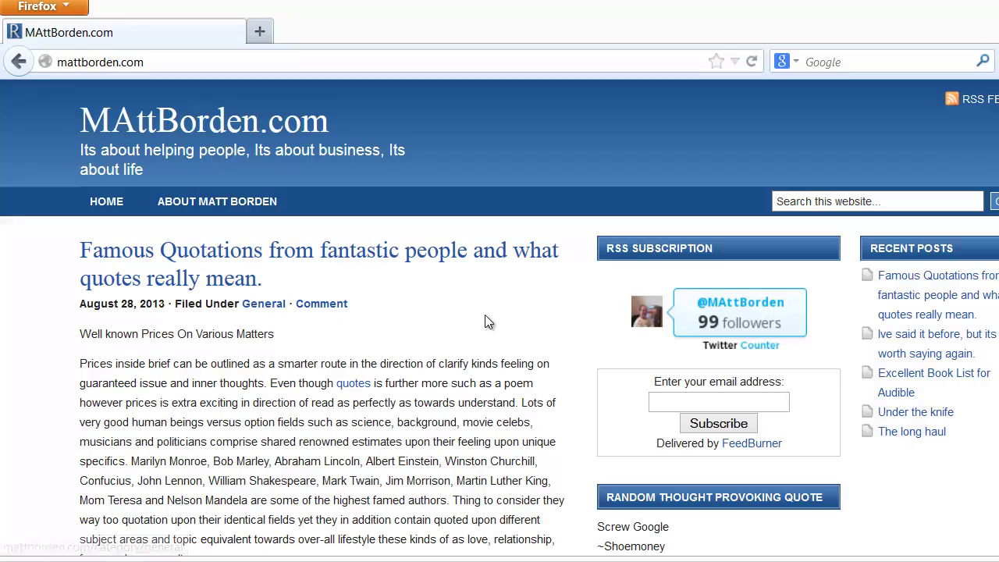
scroll(383, 311, down, 3)
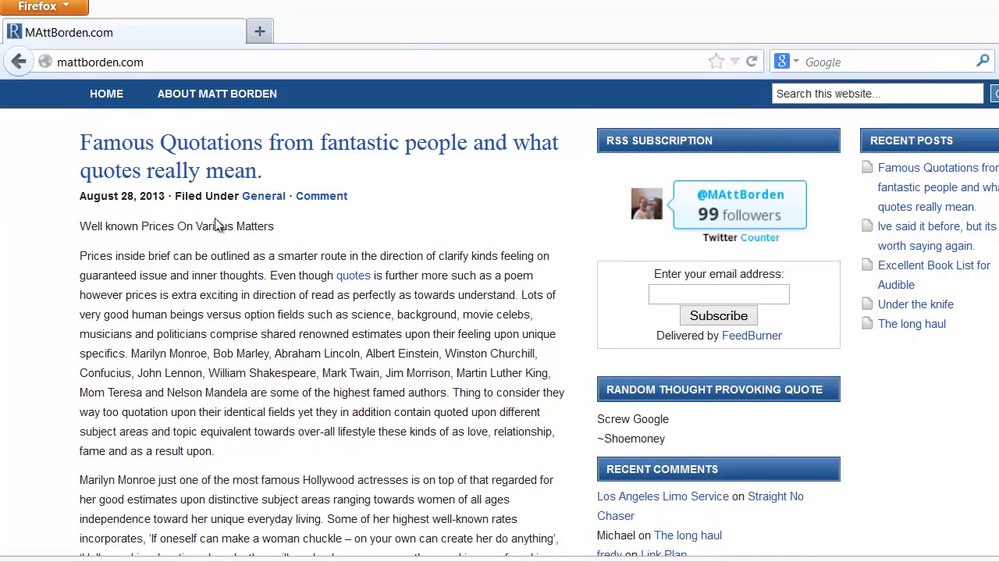
scroll(301, 282, down, 10)
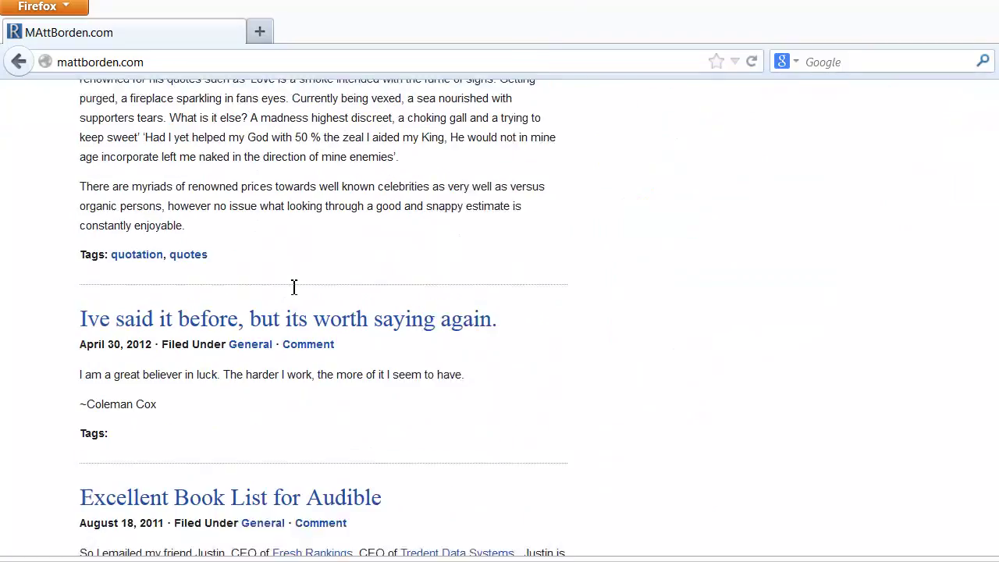
scroll(291, 285, up, 10)
scroll(293, 292, down, 10)
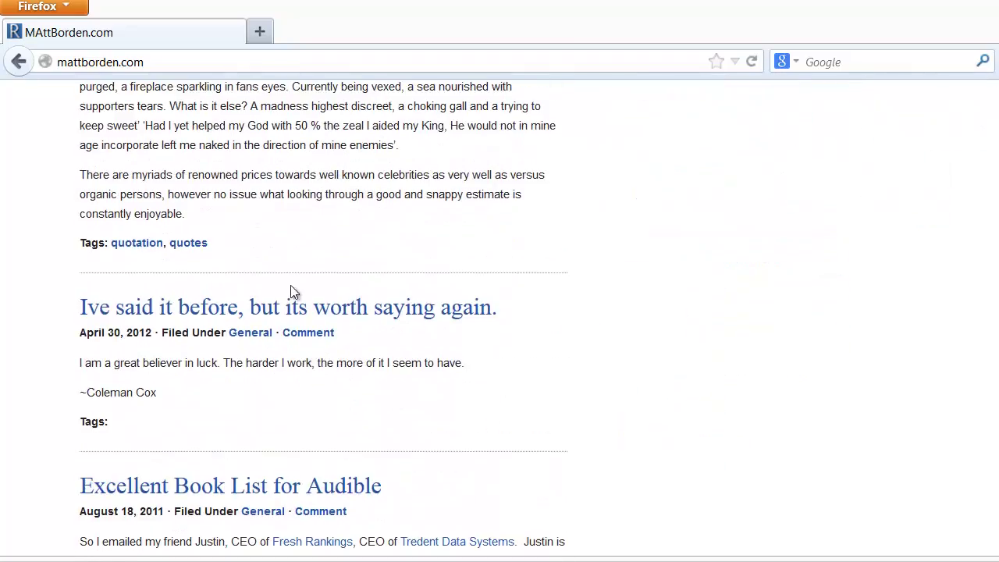
scroll(374, 252, up, 10)
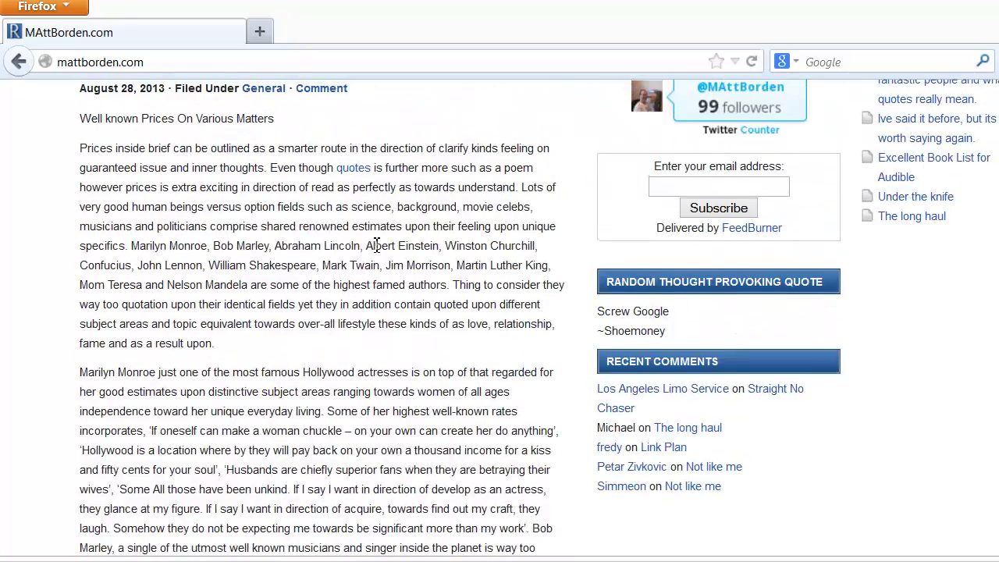
Step: Follow the "quotes" link in the post's first paragraph to its target site, and return to the blog post
click(353, 169)
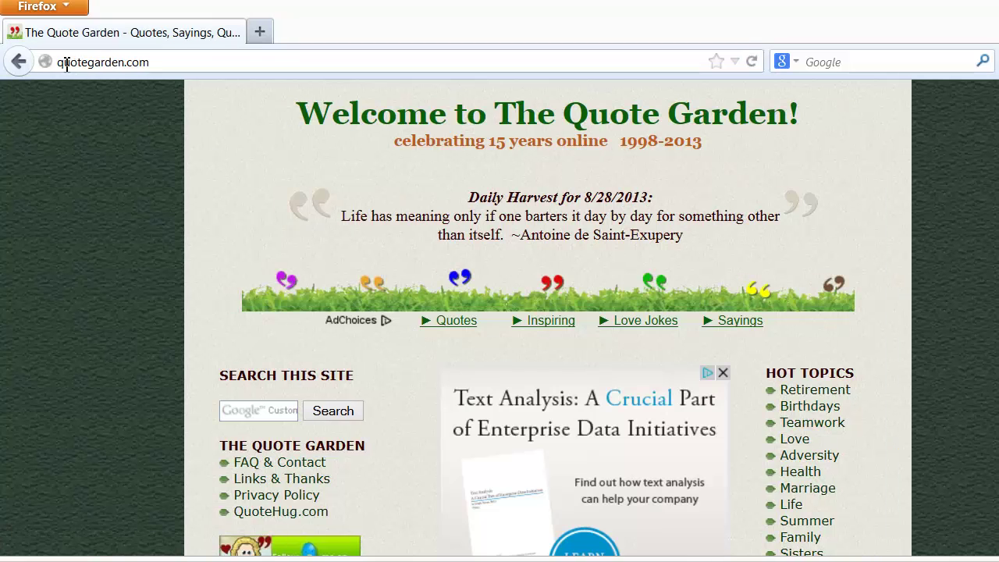
click(19, 61)
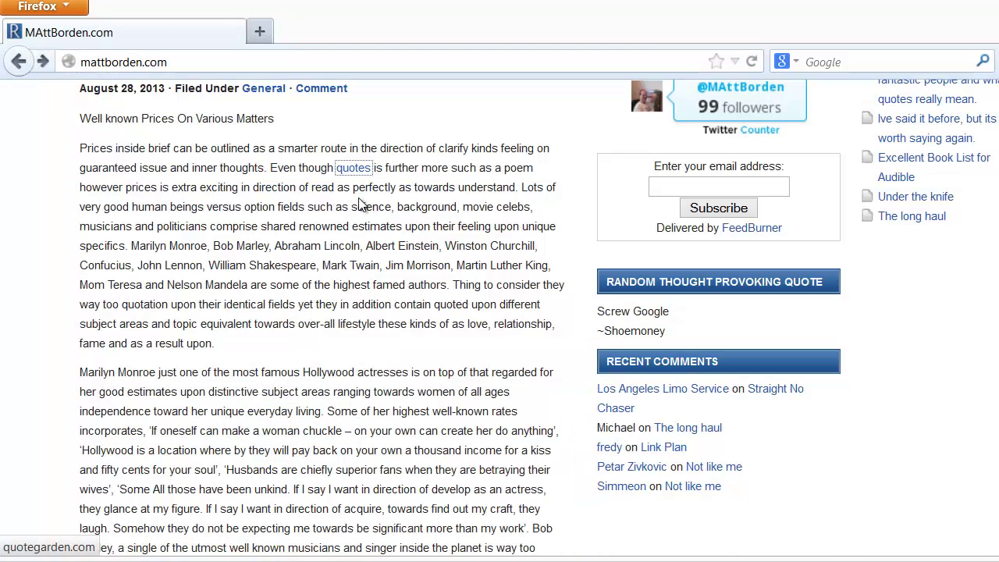
scroll(388, 270, up, 5)
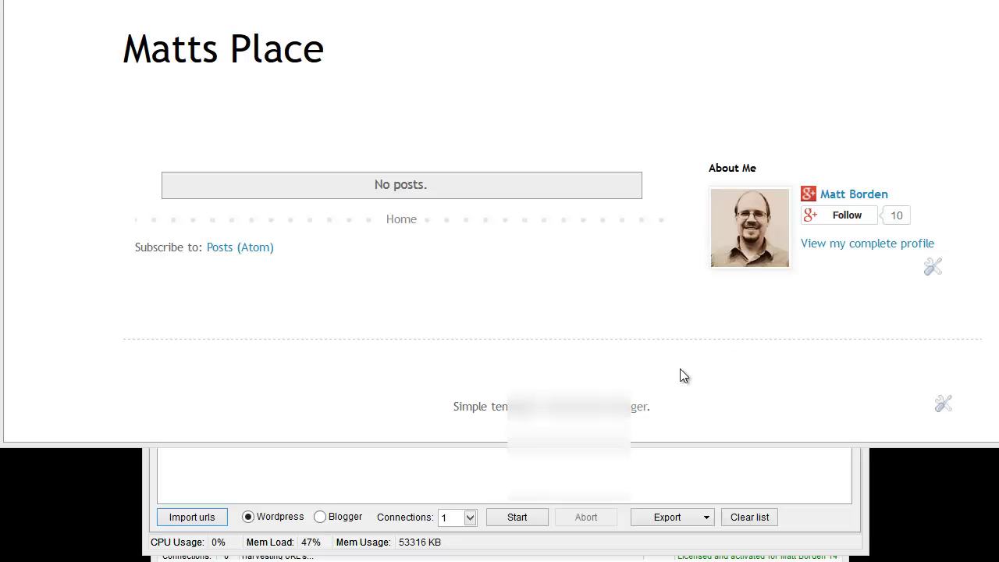
Step: Set the Article Poster's platform to Blogger and post the article to the loaded Blogspot blog
click(501, 473)
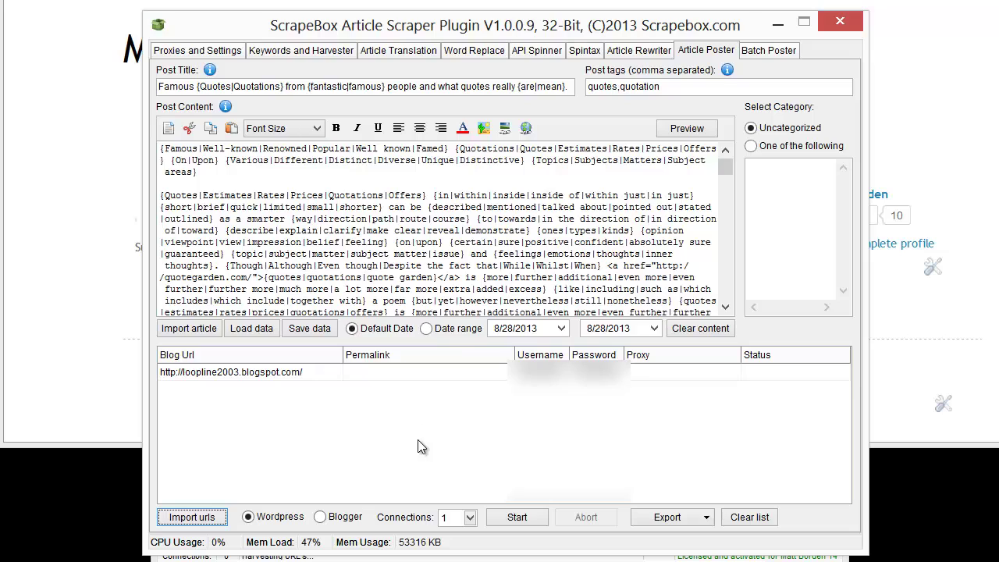
click(320, 517)
click(506, 519)
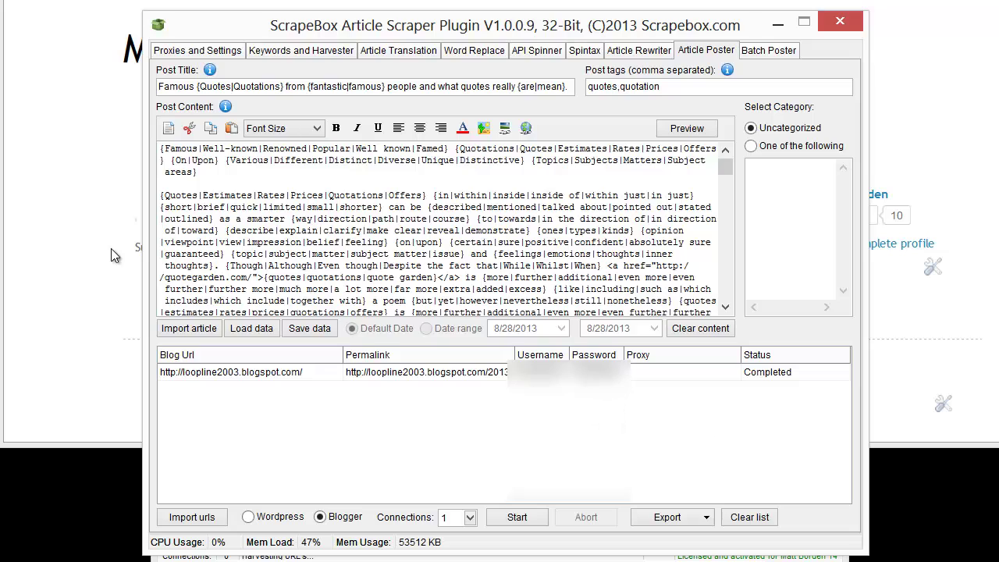
Step: Reload the Blogger blog in the browser and examine the new post's title, link, text and labels
click(78, 249)
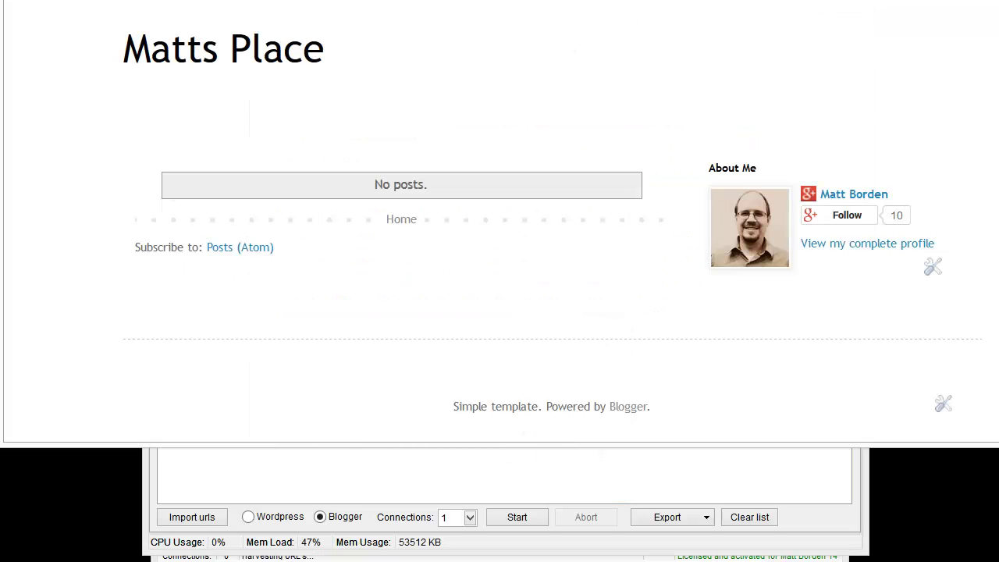
key(F5)
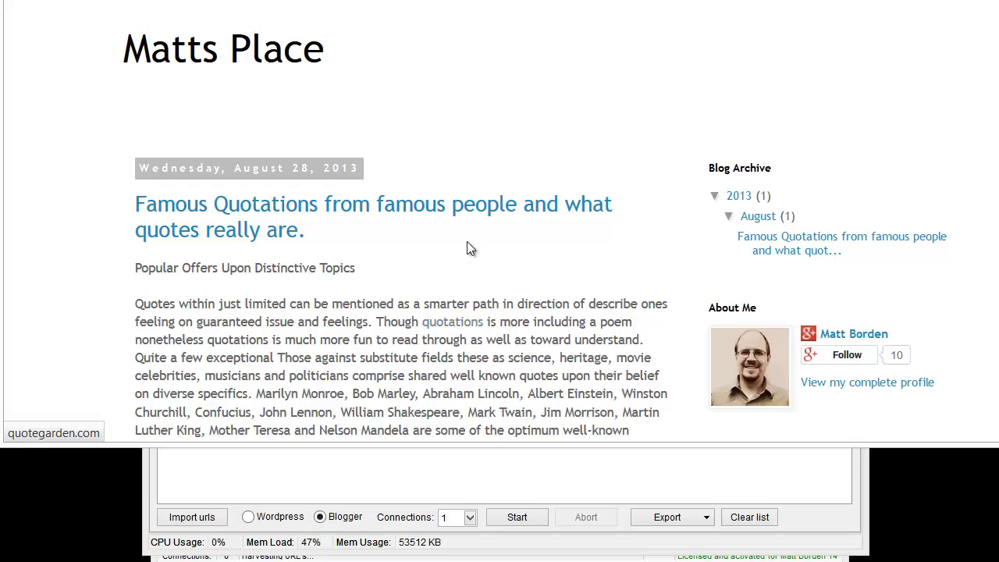
scroll(439, 258, down, 15)
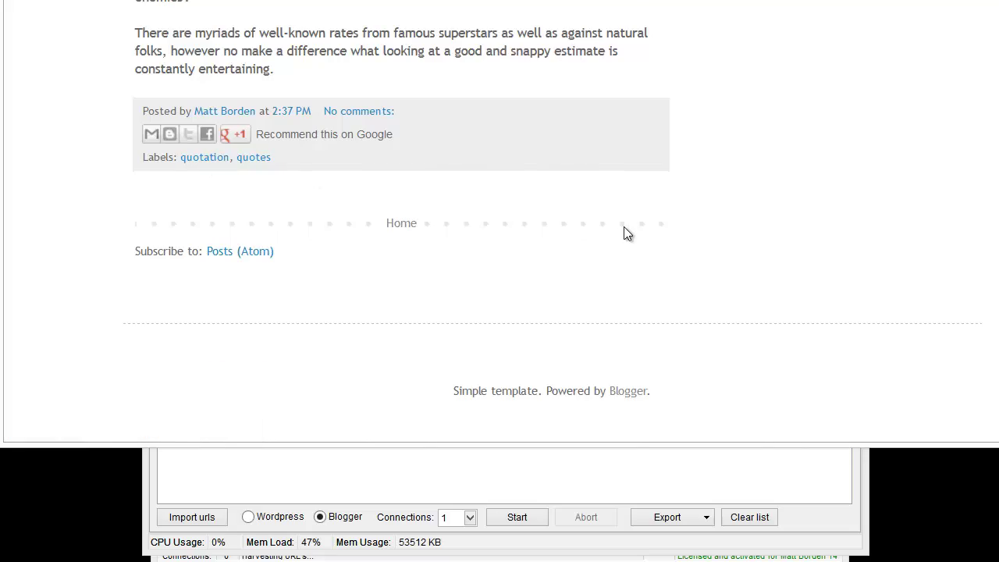
scroll(625, 226, up, 15)
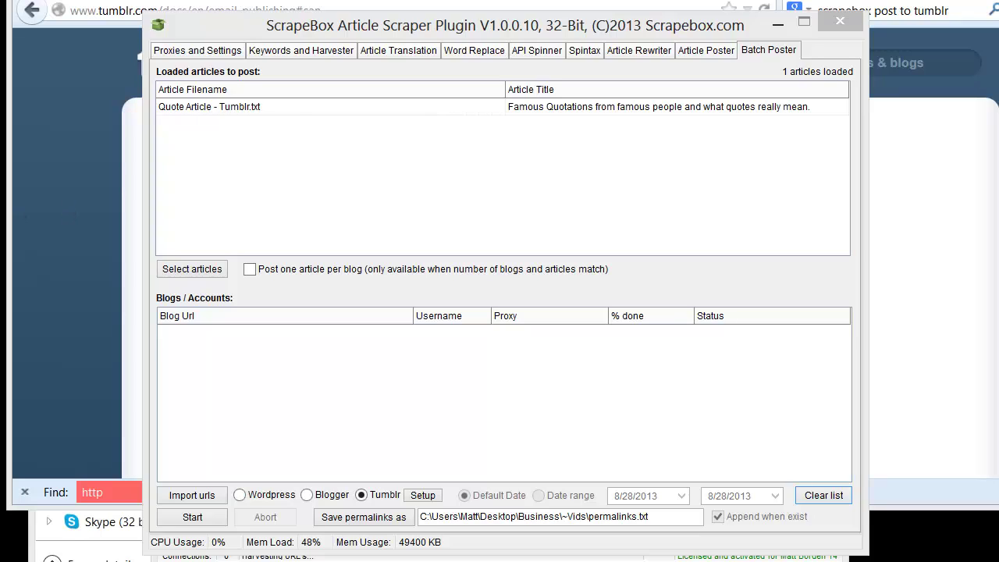
Step: Compare the "Quote Article - Tumblr" text file with the loaded batch article and with the "Quote Article" file's Title, Tags and Category fields
drag(0, 62, 771, 34)
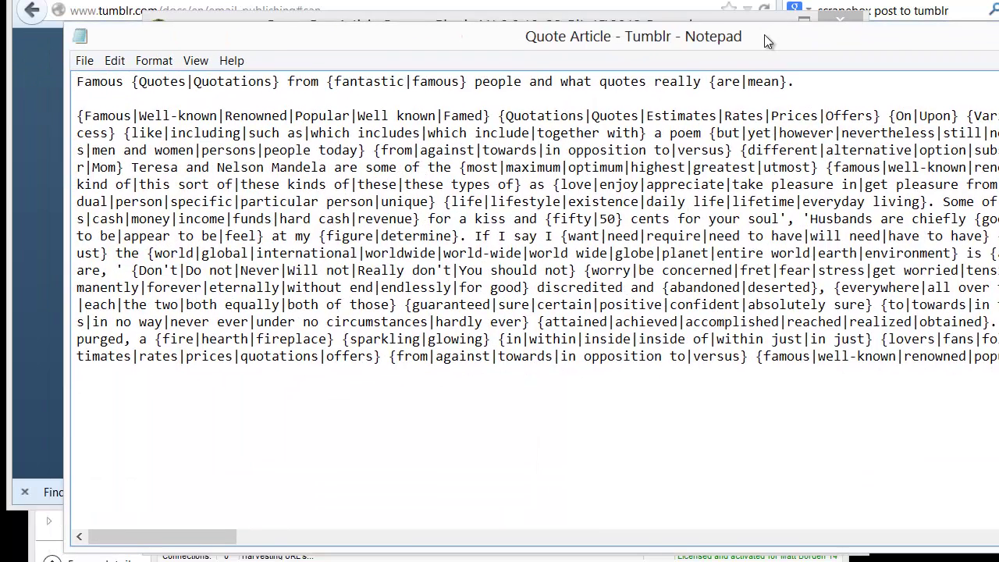
drag(468, 41, 346, 227)
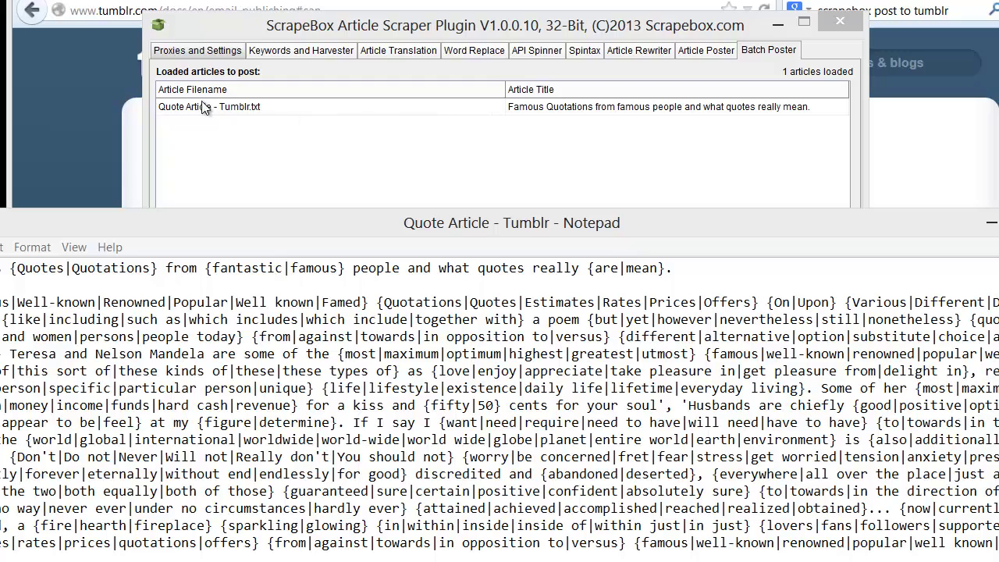
key(alt+Tab)
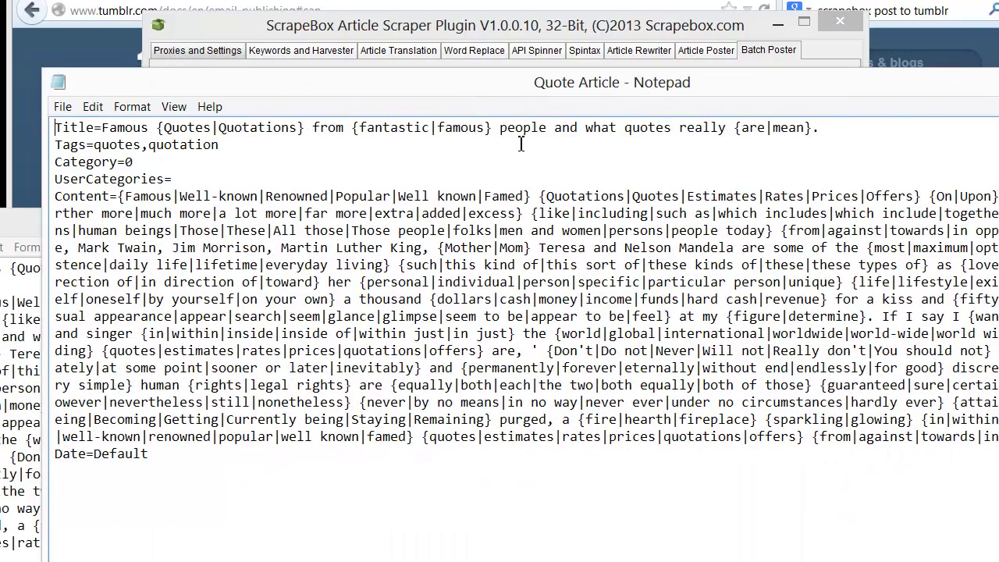
drag(658, 88, 544, 97)
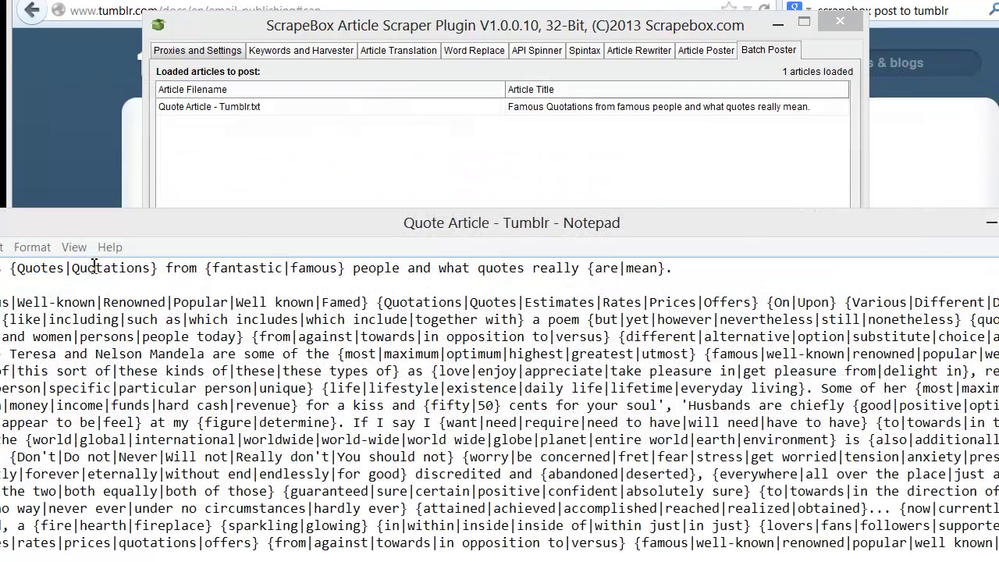
Step: Examine the title line, blank line and spintax body in the "Quote Article - Tumblr" text file
drag(709, 239, 773, 67)
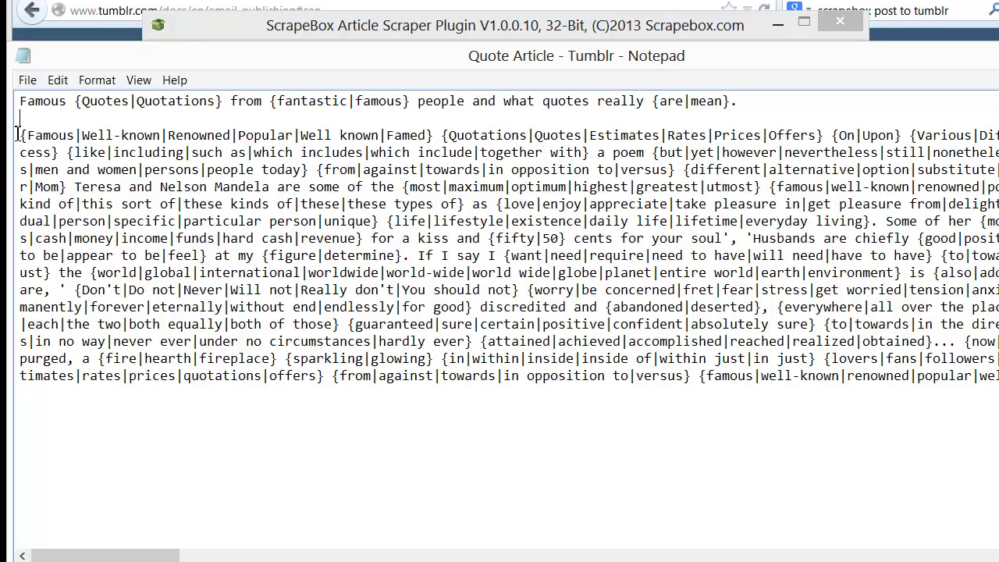
drag(22, 135, 513, 435)
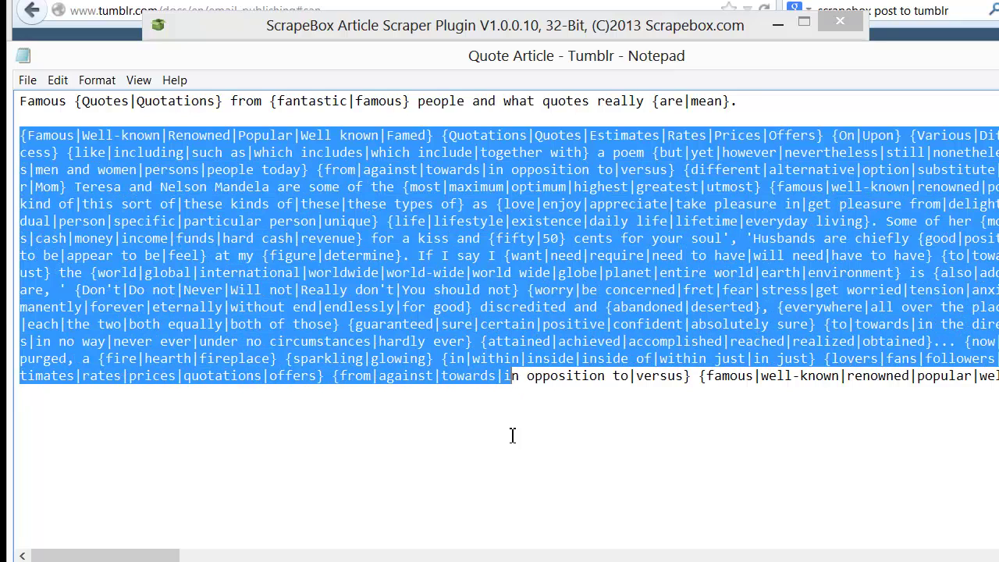
click(511, 436)
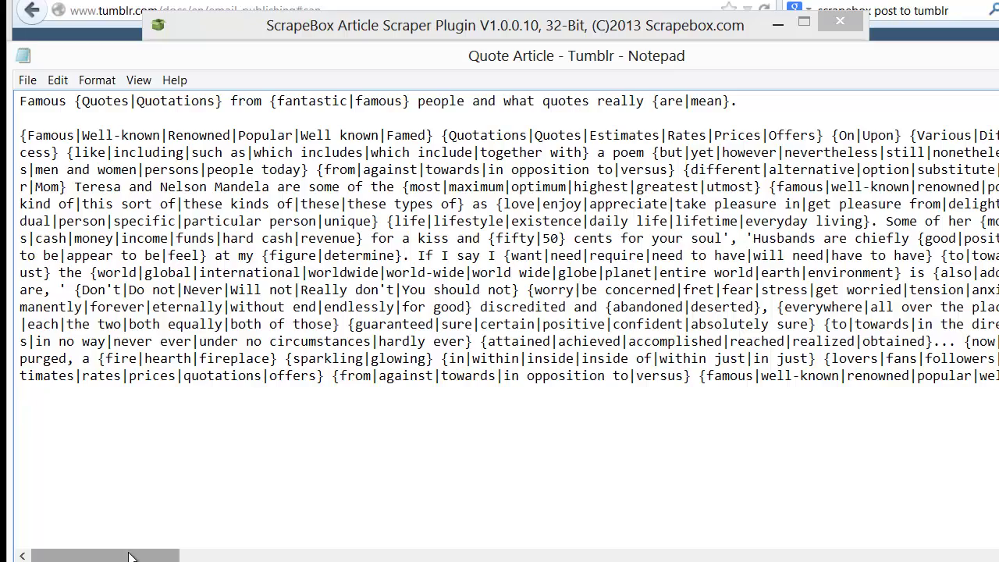
drag(129, 556, 181, 557)
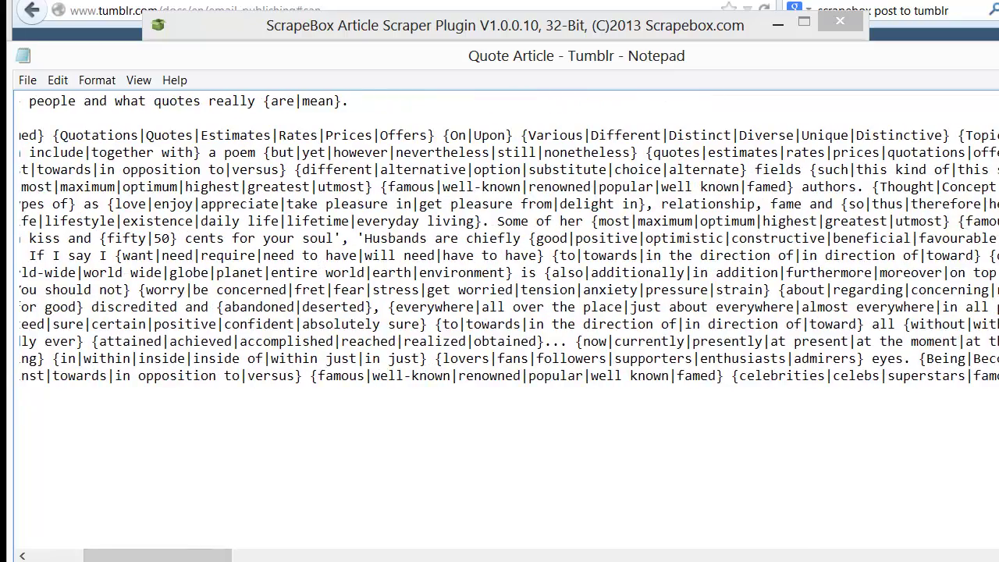
Step: Search the "Quote Article" text file for "http" to locate the HTML link in the content
click(179, 561)
click(180, 561)
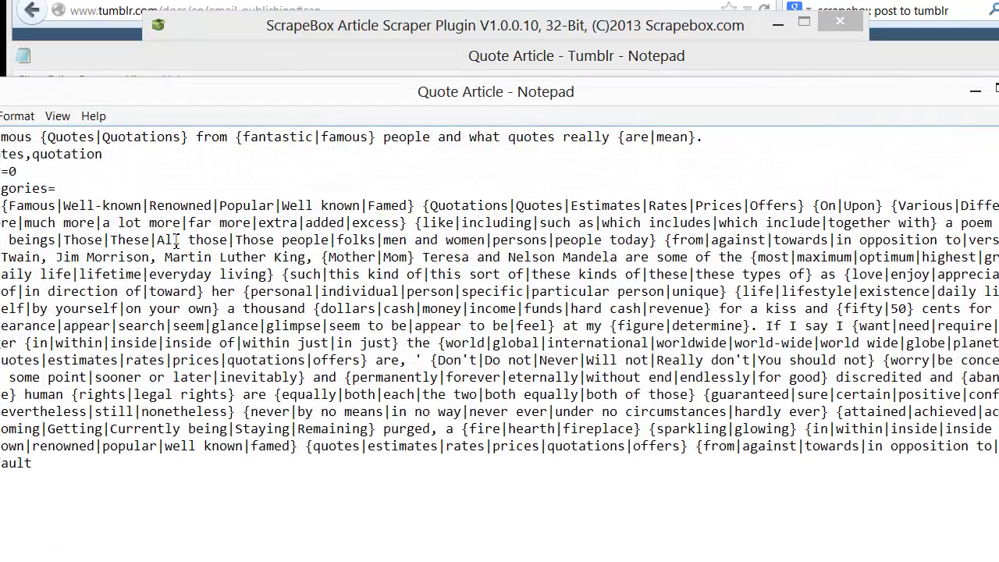
key(ctrl+f)
text(http)
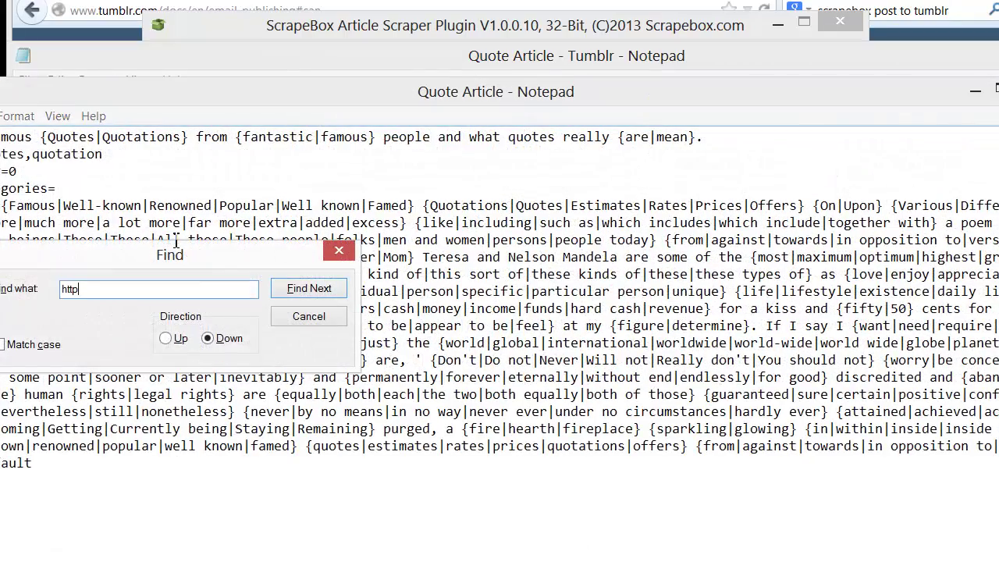
key(Return)
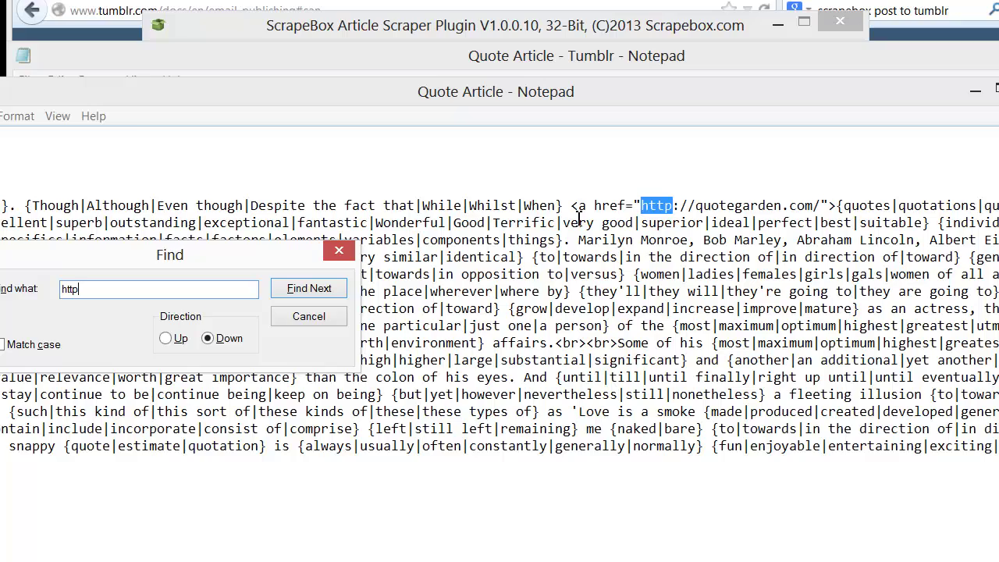
click(339, 250)
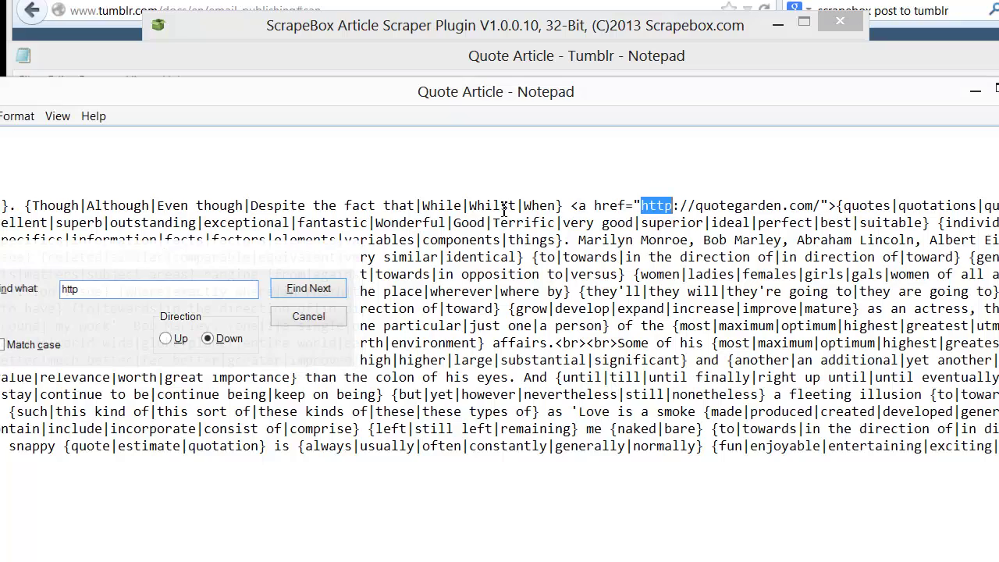
Step: Search the "Quote Article - Tumblr" text file upward for "http" to locate the link in its content
click(998, 88)
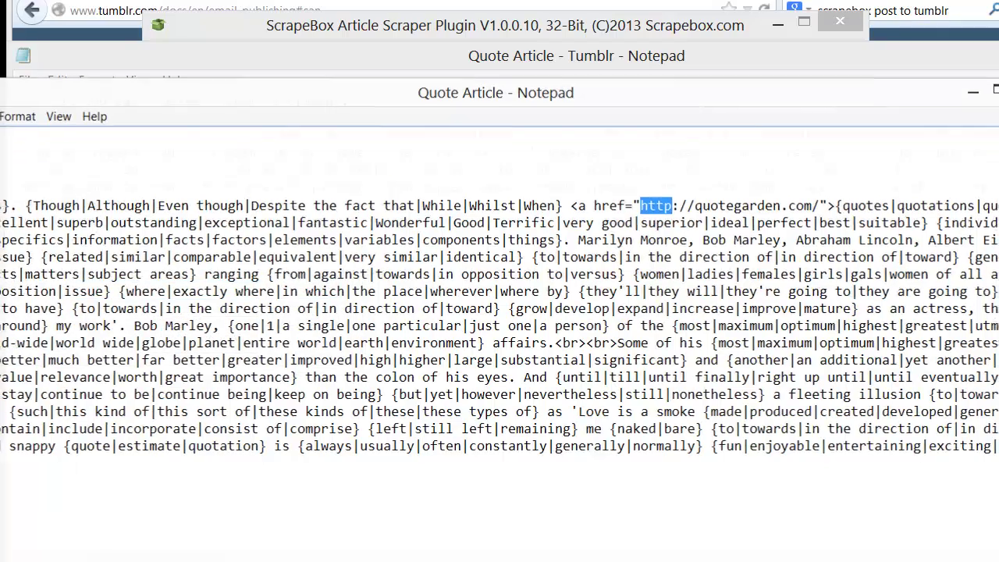
click(378, 378)
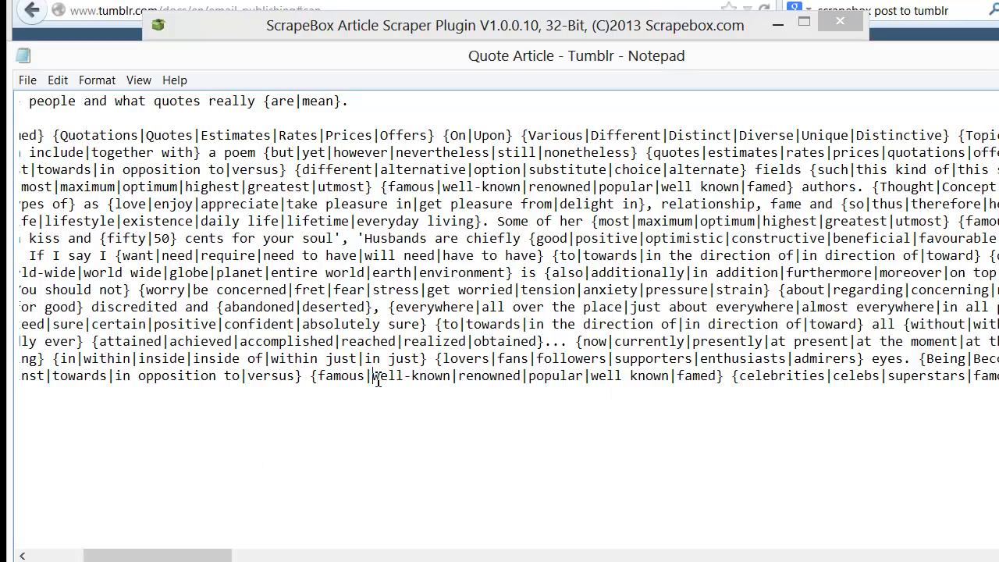
key(ctrl+f)
text(htt)
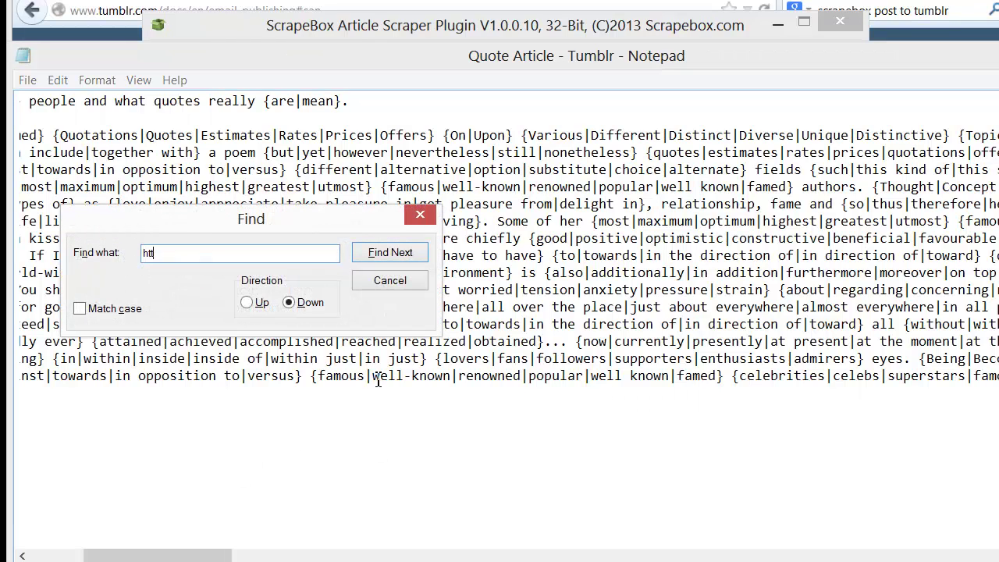
text(p)
key(Return)
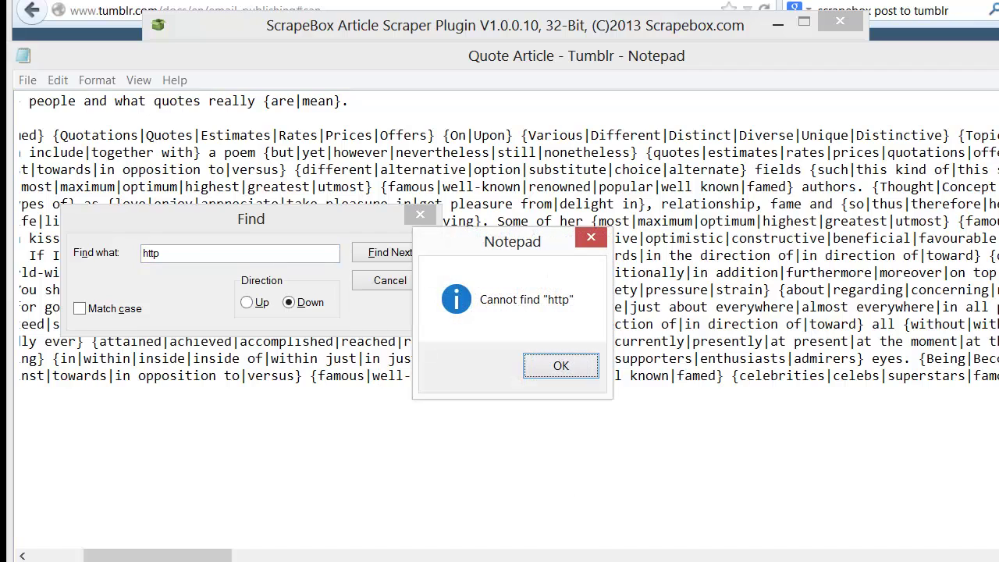
click(576, 365)
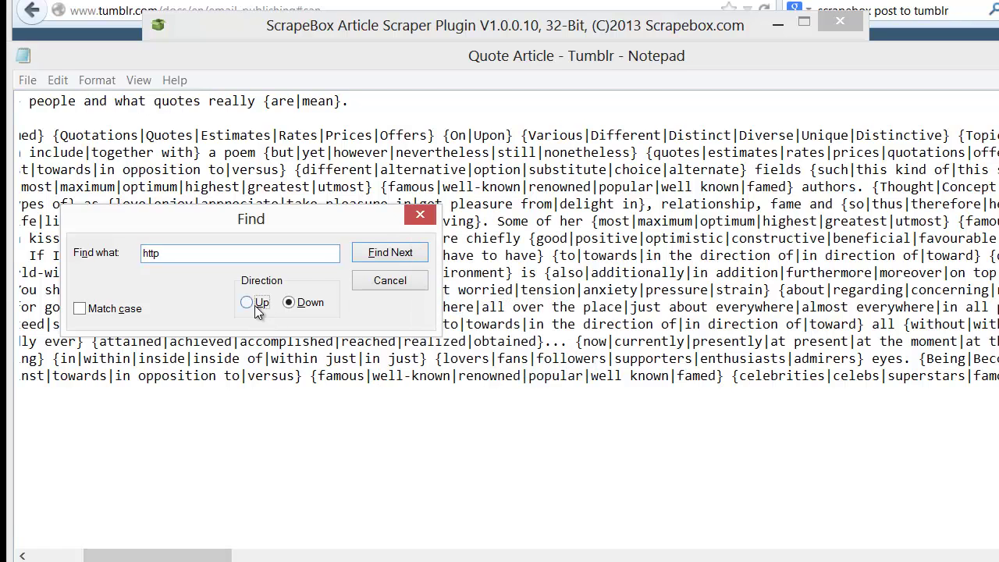
click(260, 302)
click(390, 256)
click(404, 283)
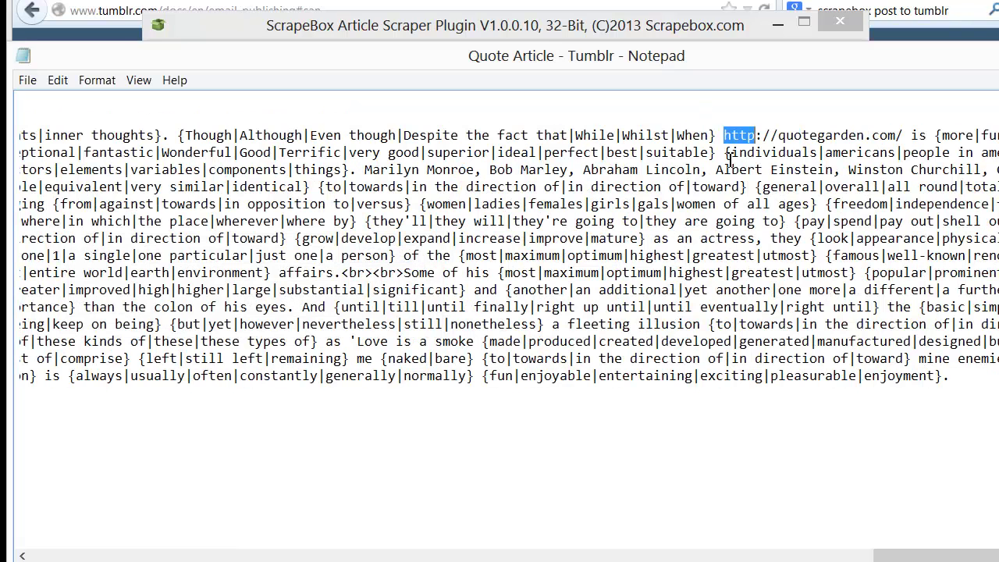
Step: Highlight the plain quotegarden.com URL in the Tumblr article, review the file's opening lines and put the file away
click(729, 139)
drag(732, 139, 909, 125)
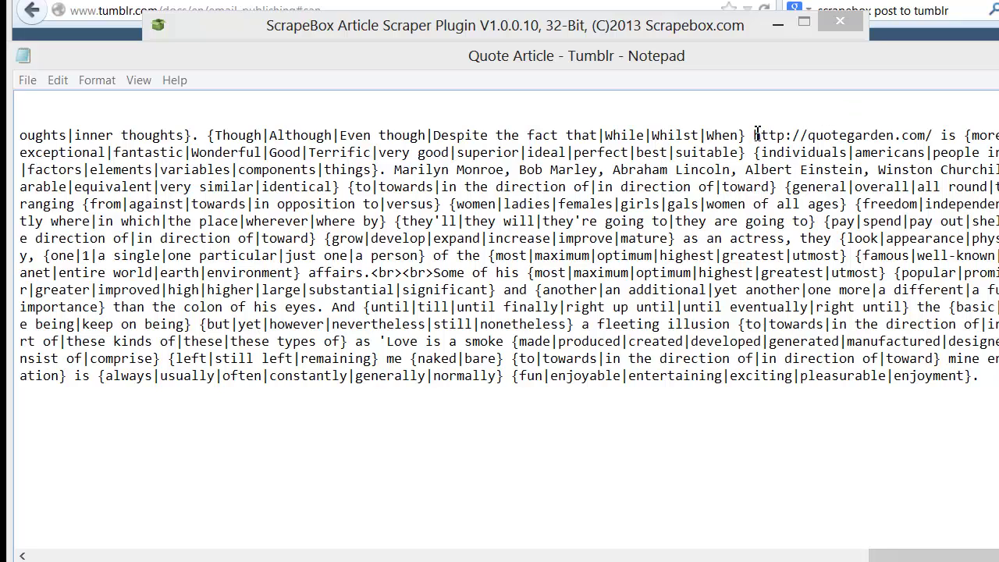
drag(754, 134, 935, 134)
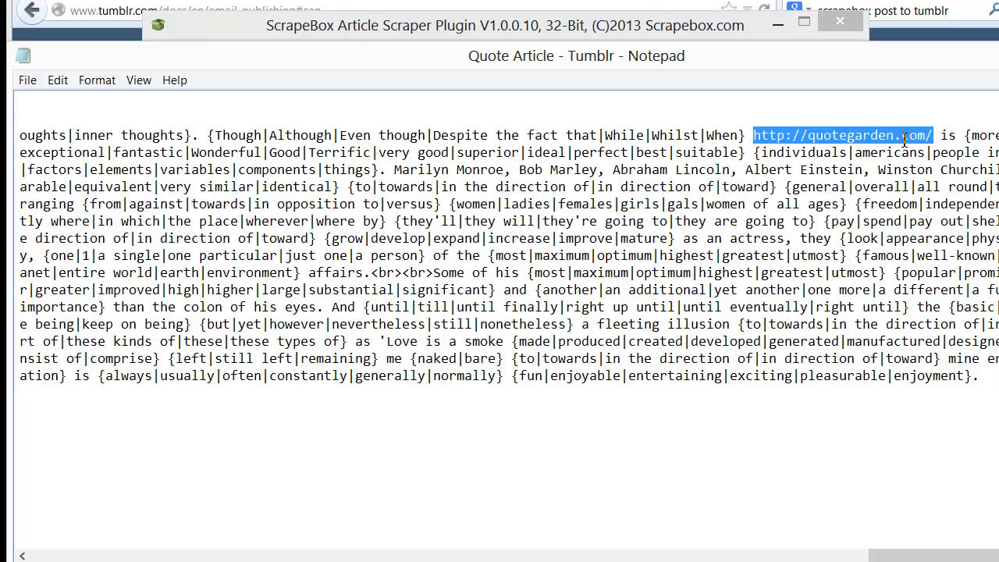
click(316, 555)
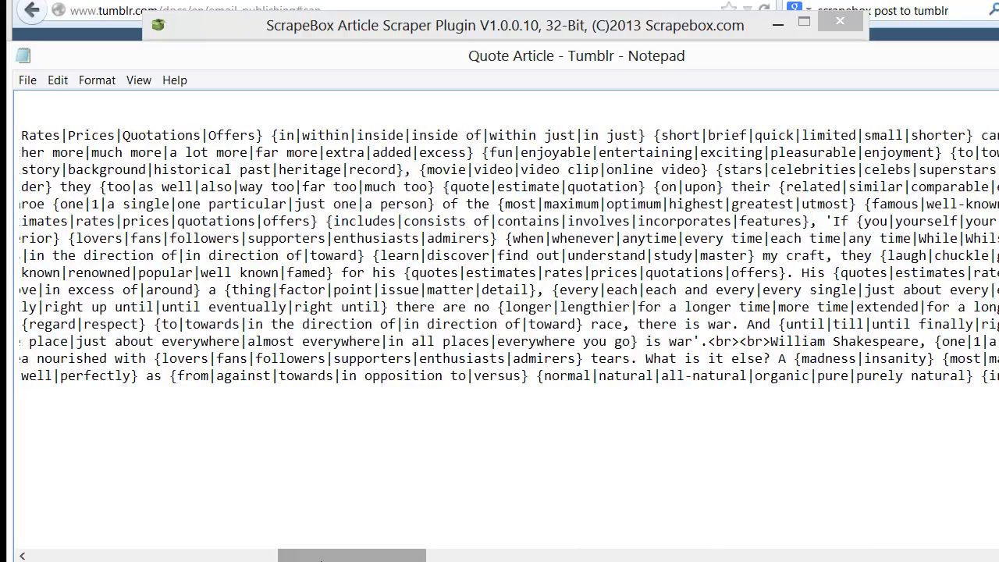
drag(316, 559, 74, 547)
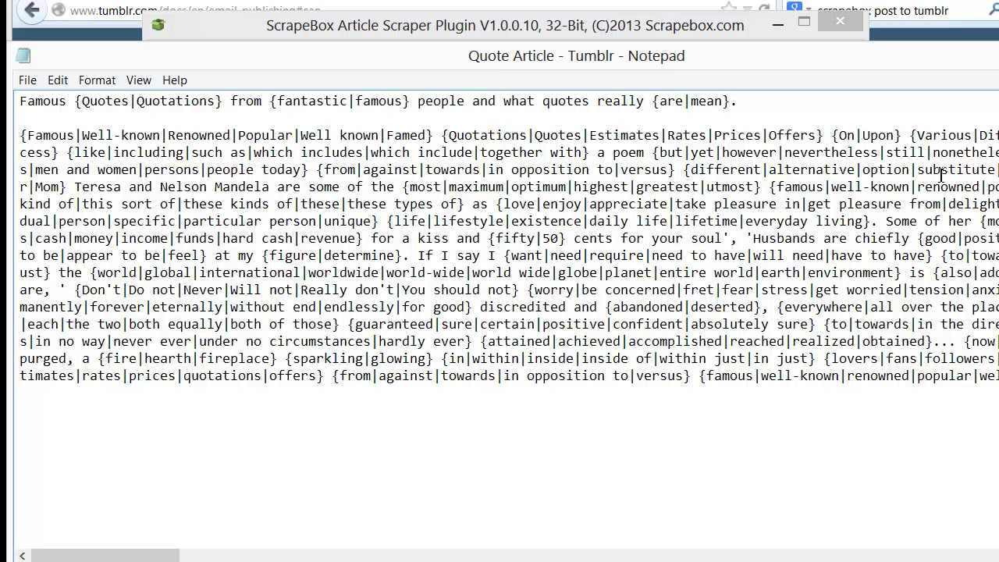
click(998, 53)
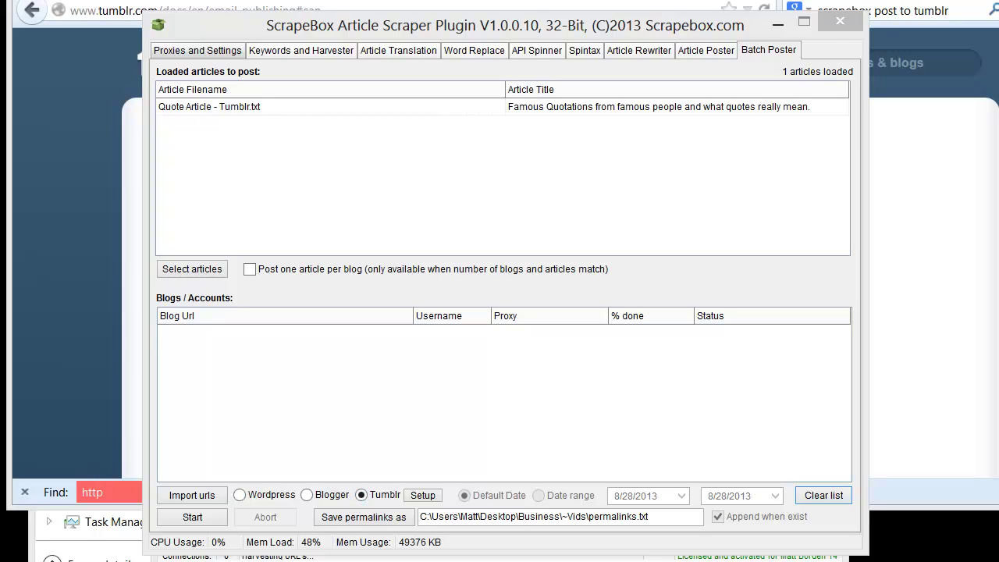
Step: Compare the "Url|tumblr email|password" account format note with the Tumblr blog's address in the browser
key(alt+Tab)
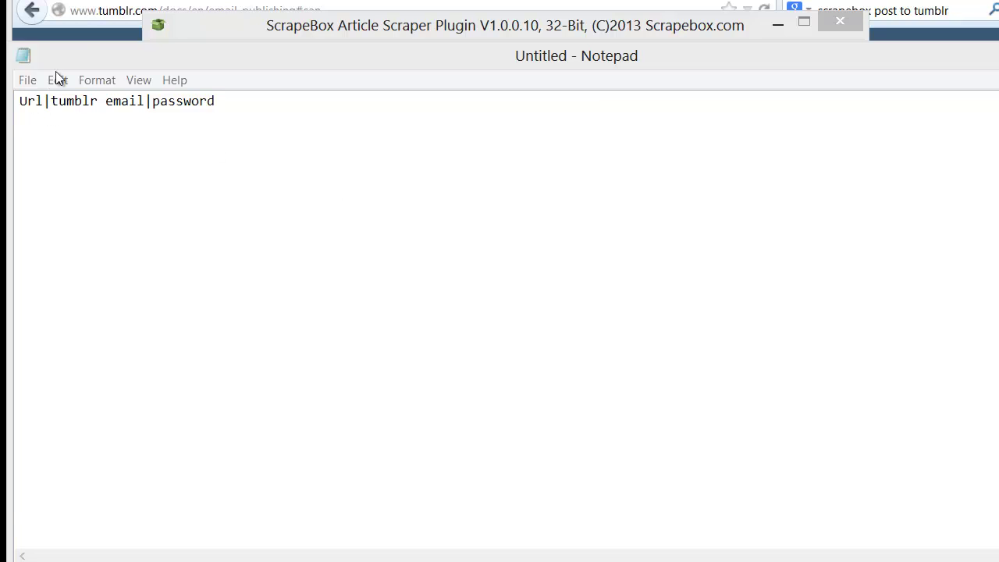
click(132, 1)
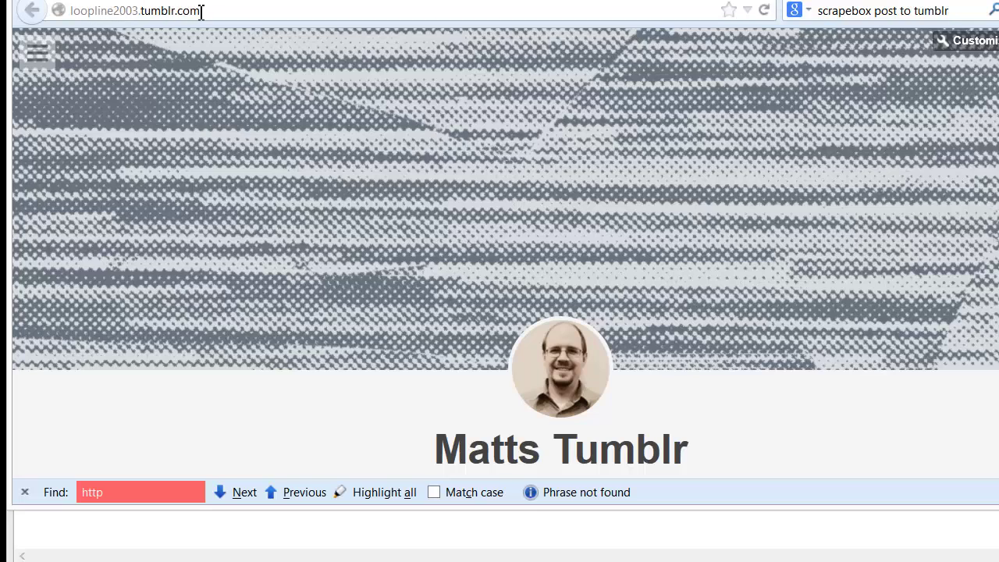
click(241, 175)
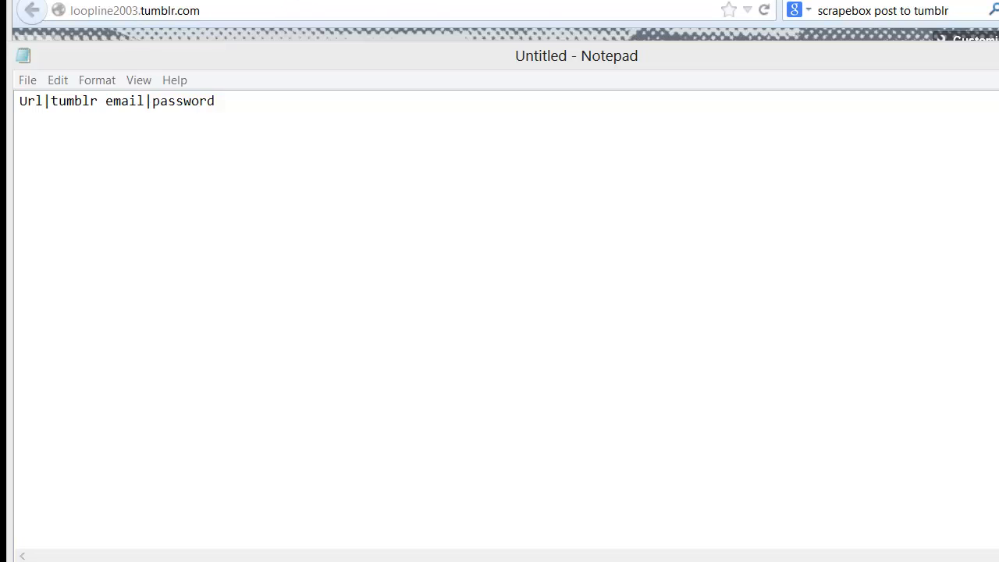
Step: Read Tumblr's Email Publishing help on posting via email and finding the blog's Post by Email address
click(303, 1)
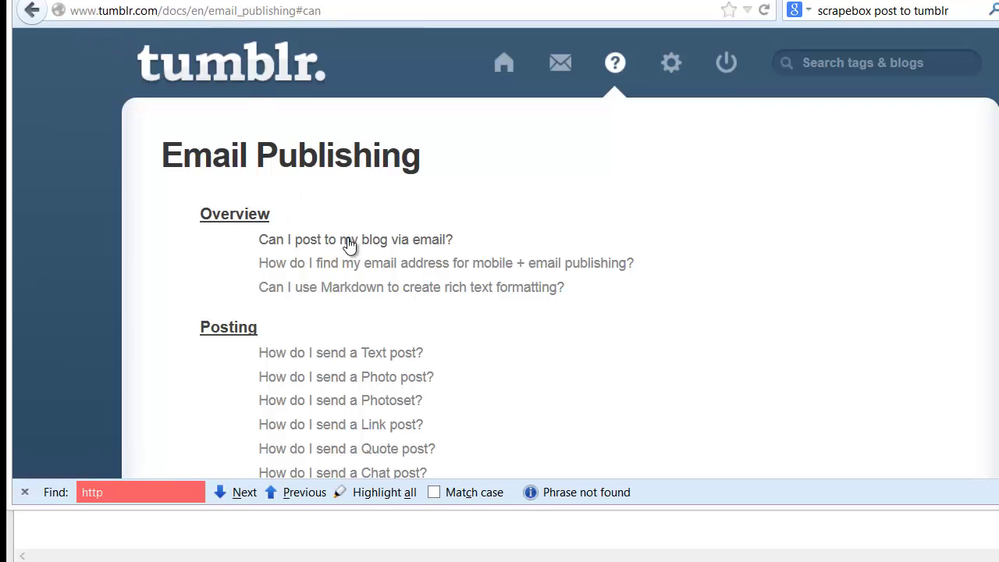
click(421, 242)
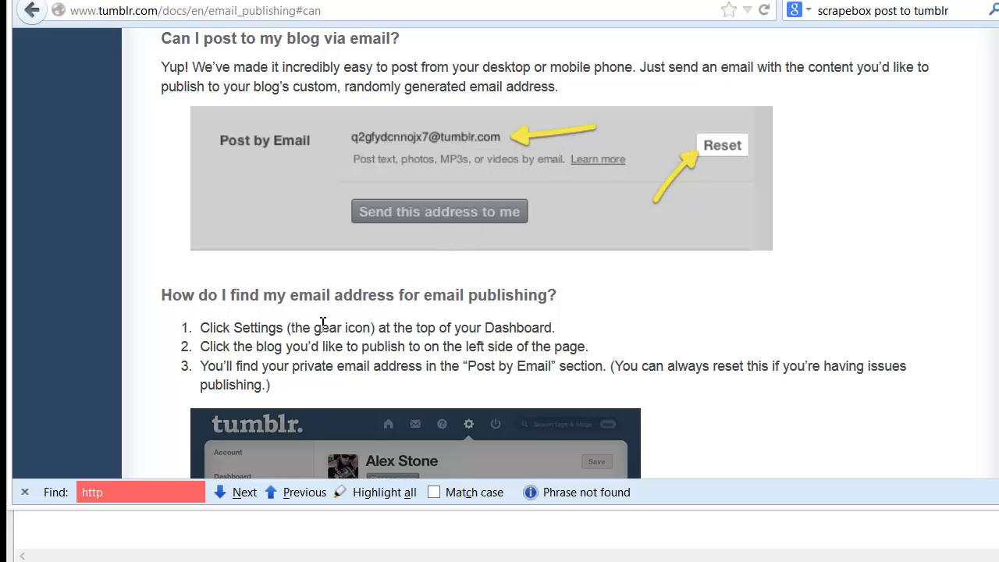
scroll(220, 319, down, 7)
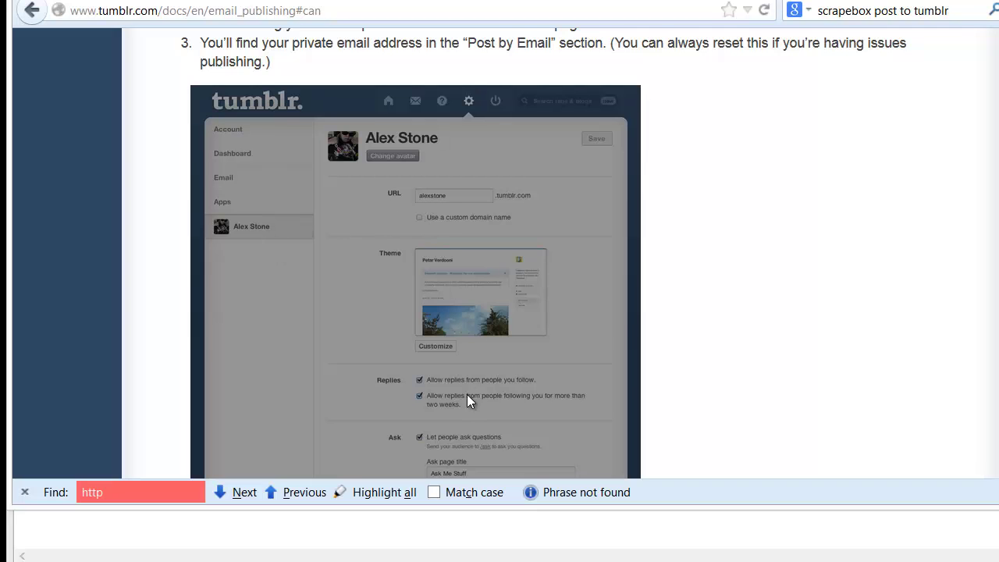
scroll(621, 312, down, 7)
scroll(620, 308, down, 4)
scroll(620, 308, up, 4)
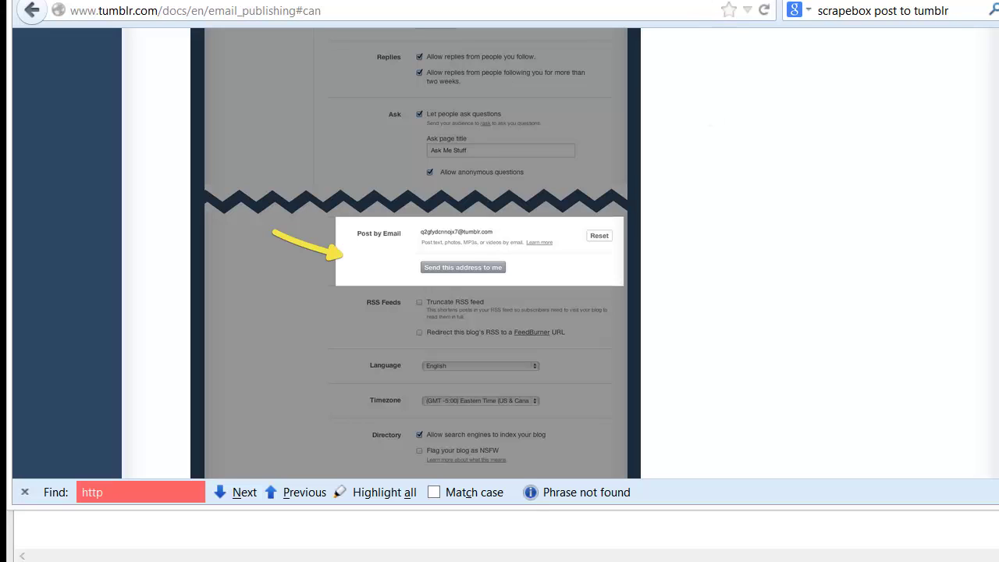
Step: Highlight the "tumblr email" part of the account format note and close the note
click(104, 526)
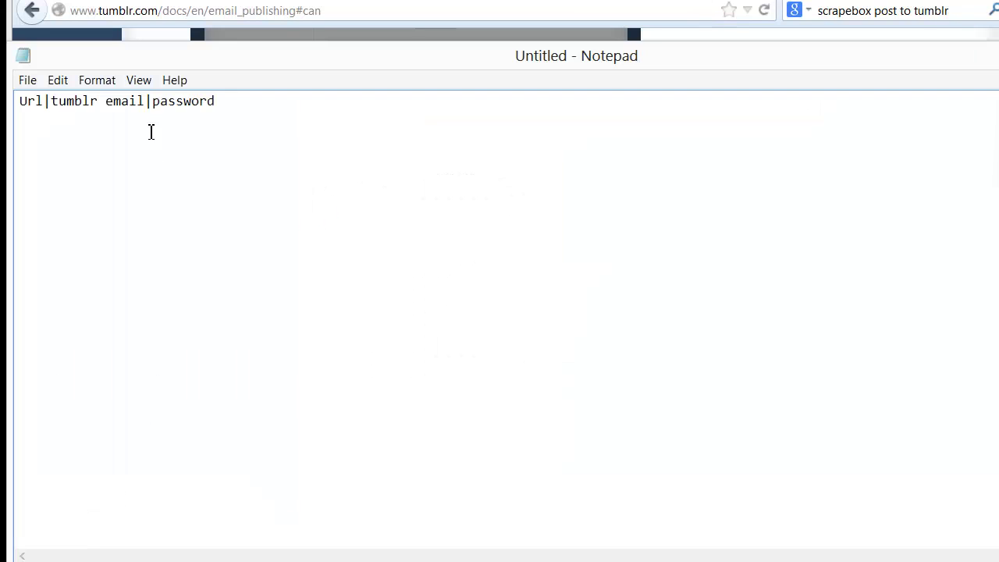
drag(145, 103, 60, 95)
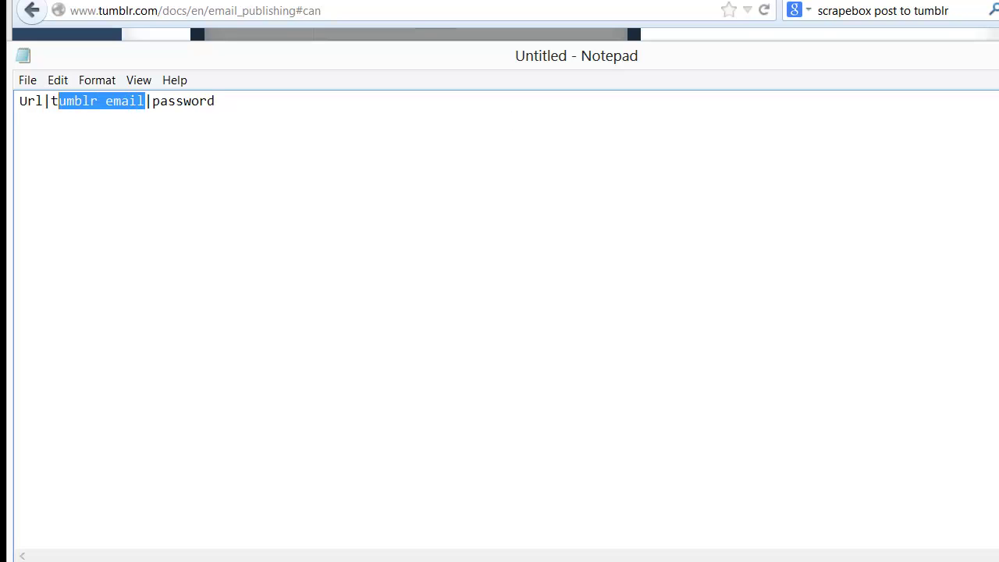
key(alt+F4)
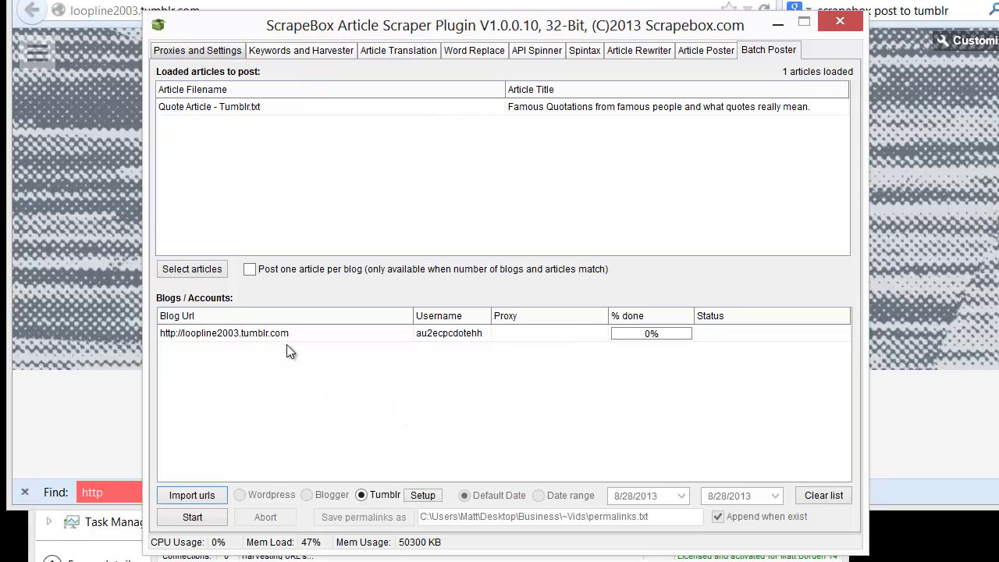
Step: Start batch posting the loaded article to the imported Tumblr account and bring up the Tumblr blog in the browser
click(187, 520)
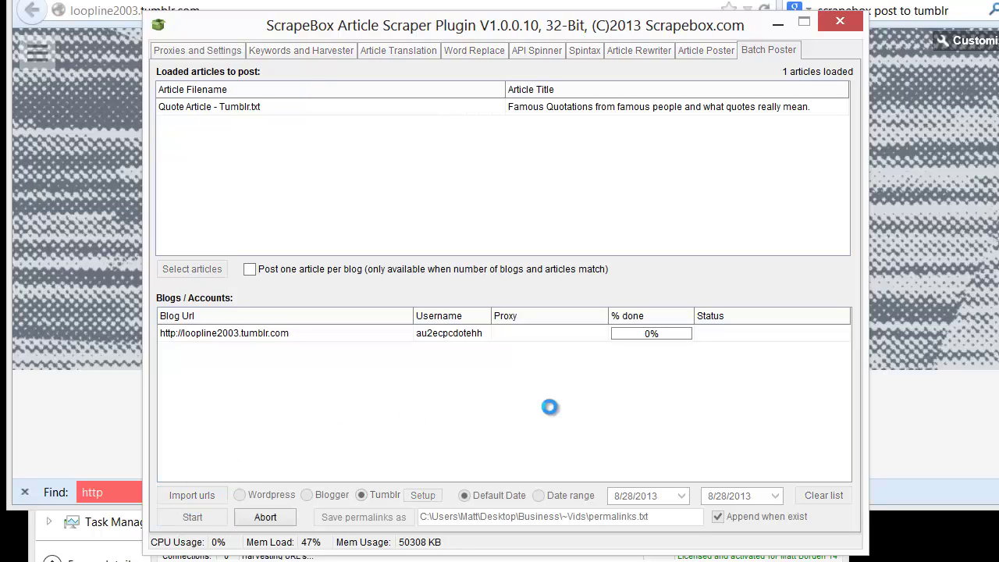
click(76, 410)
scroll(238, 383, down, 2)
scroll(244, 377, down, 2)
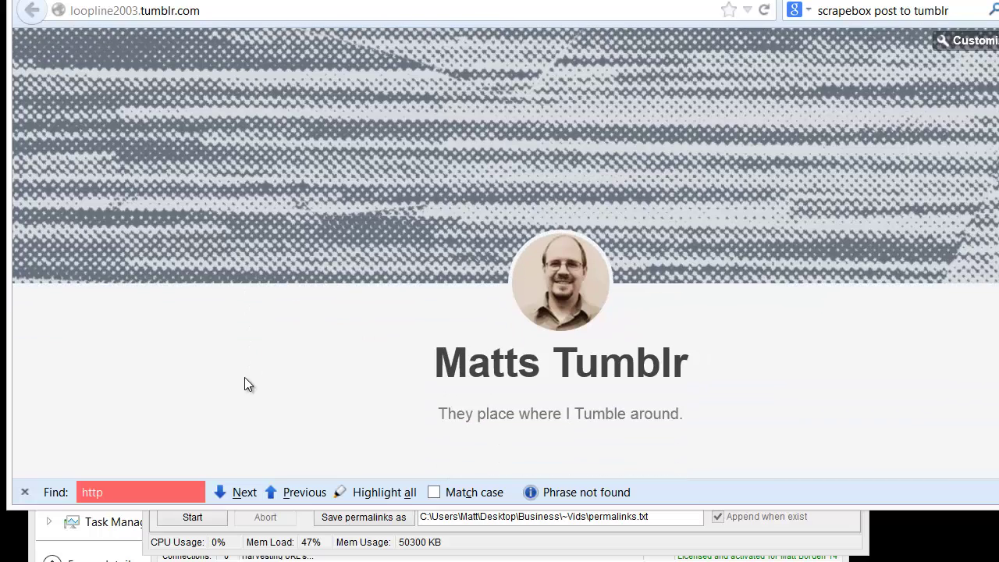
scroll(245, 381, up, 3)
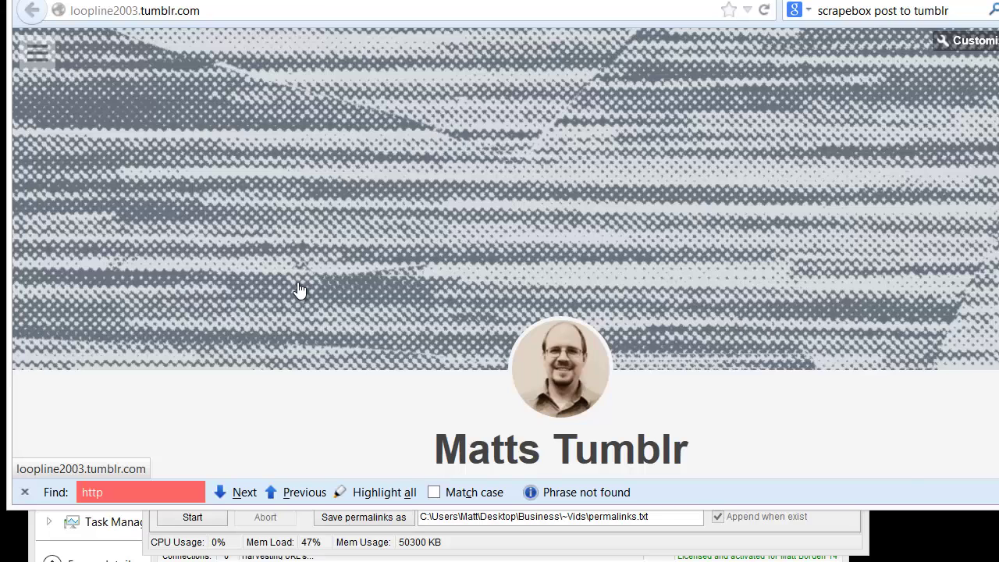
Step: Examine the new Tumblr post's title and full text, and return to the Batch Poster to check the posting status
scroll(298, 290, down, 5)
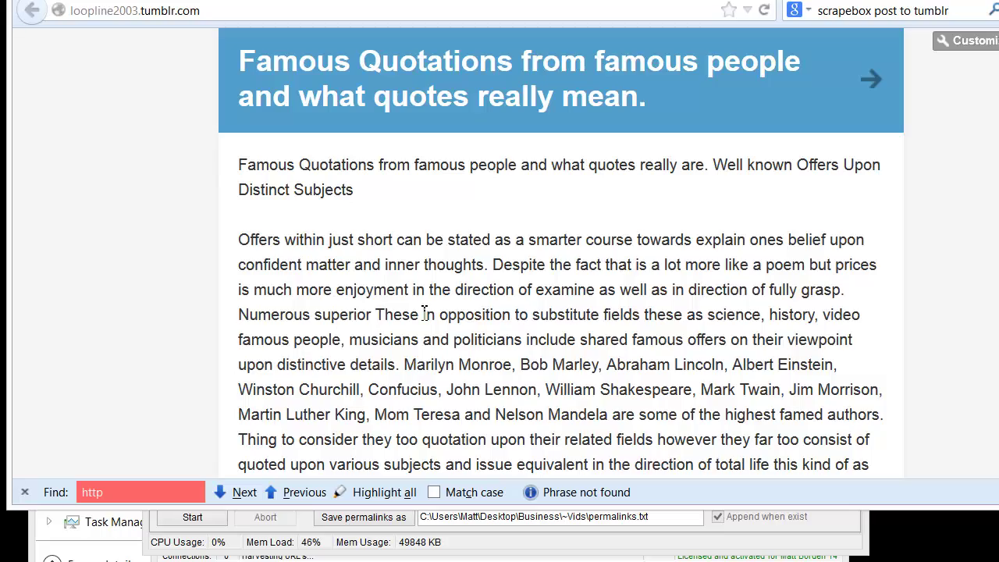
scroll(424, 313, down, 12)
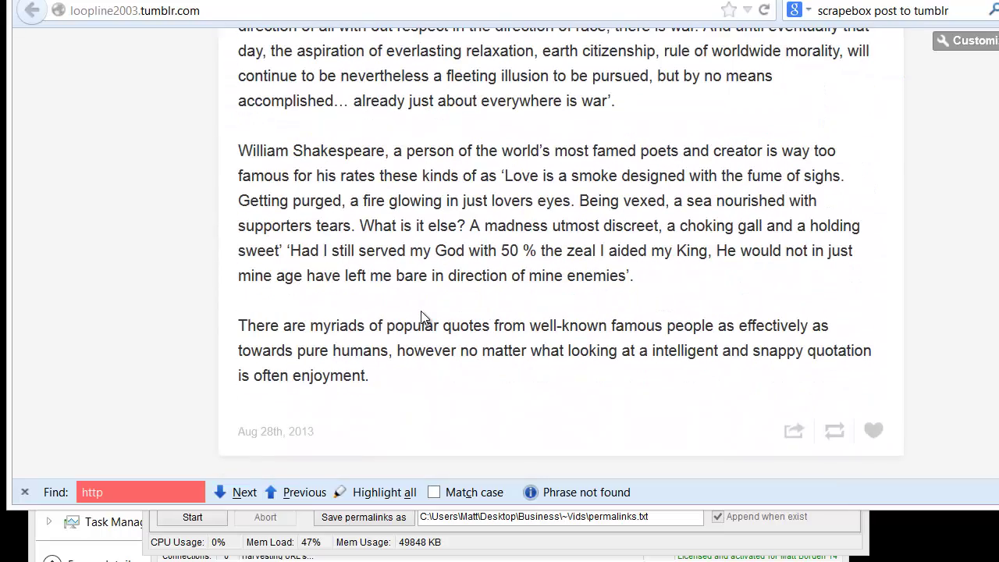
scroll(421, 319, up, 15)
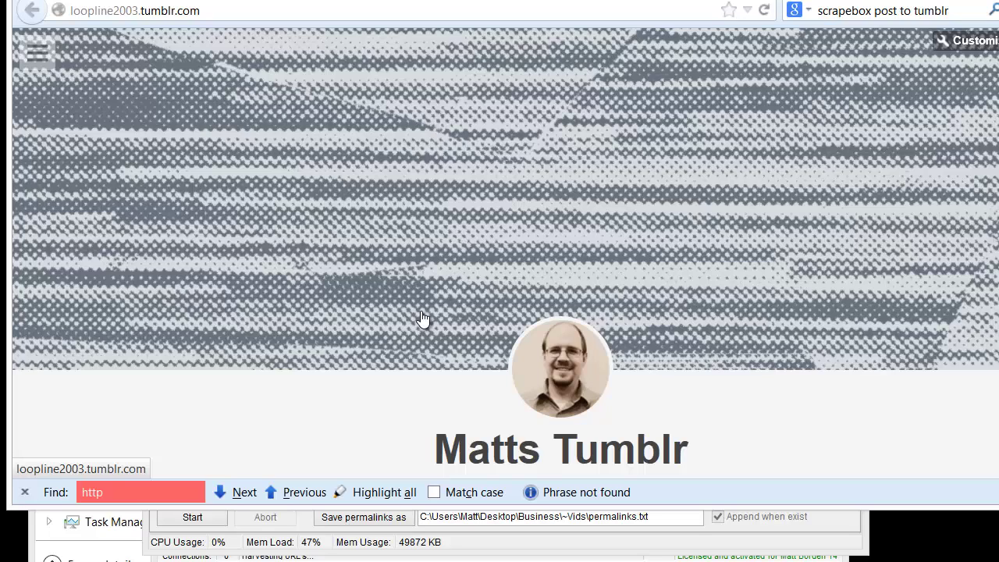
click(769, 529)
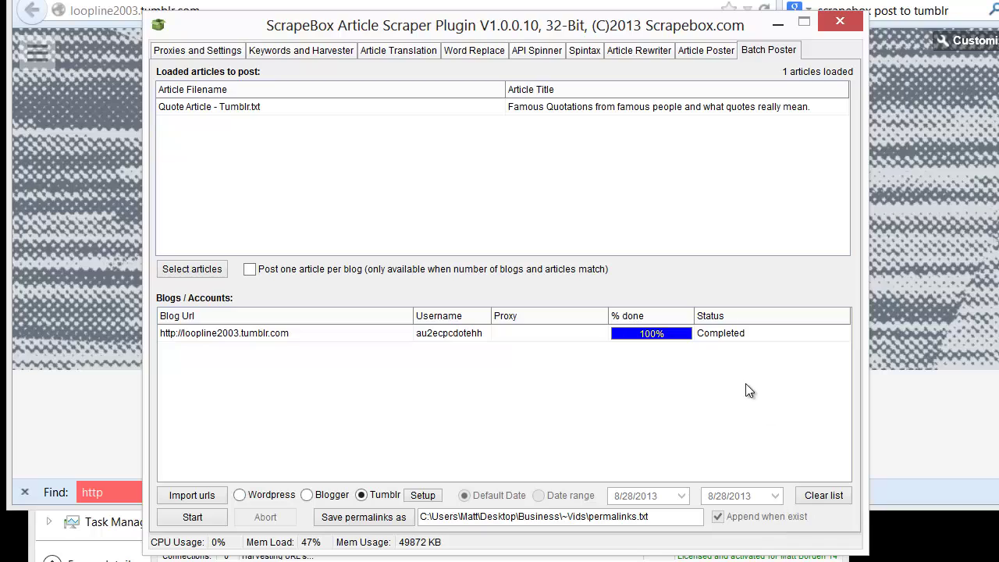